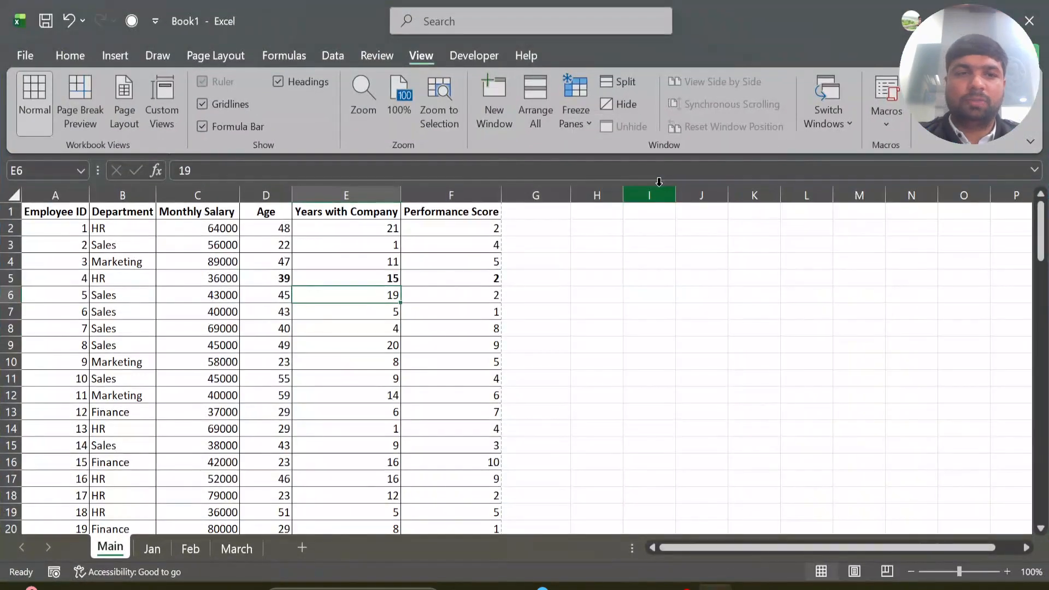
pyautogui.click(430, 208)
pyautogui.click(330, 292)
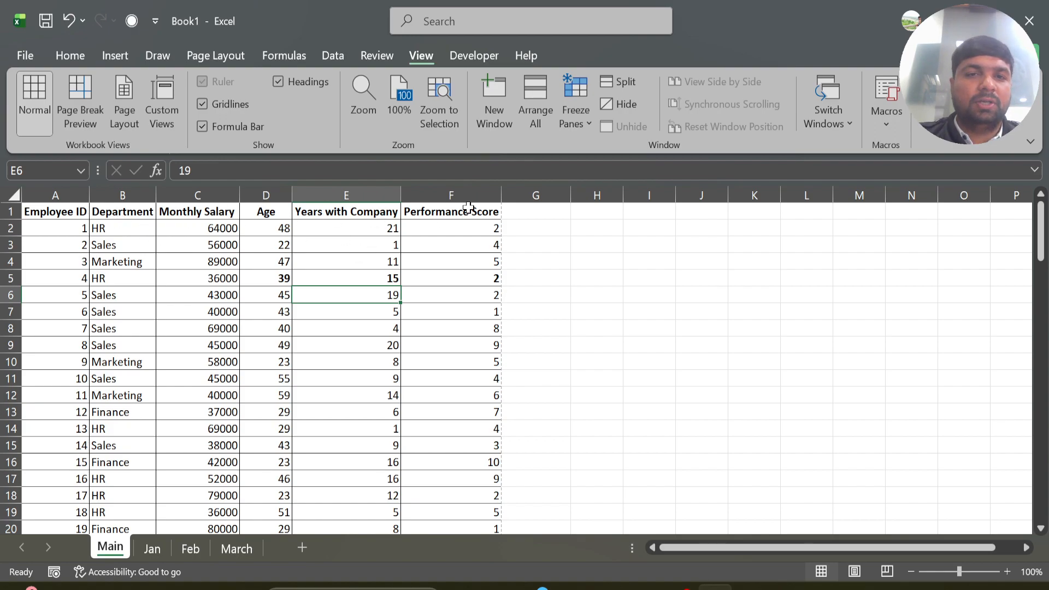
pyautogui.click(305, 264)
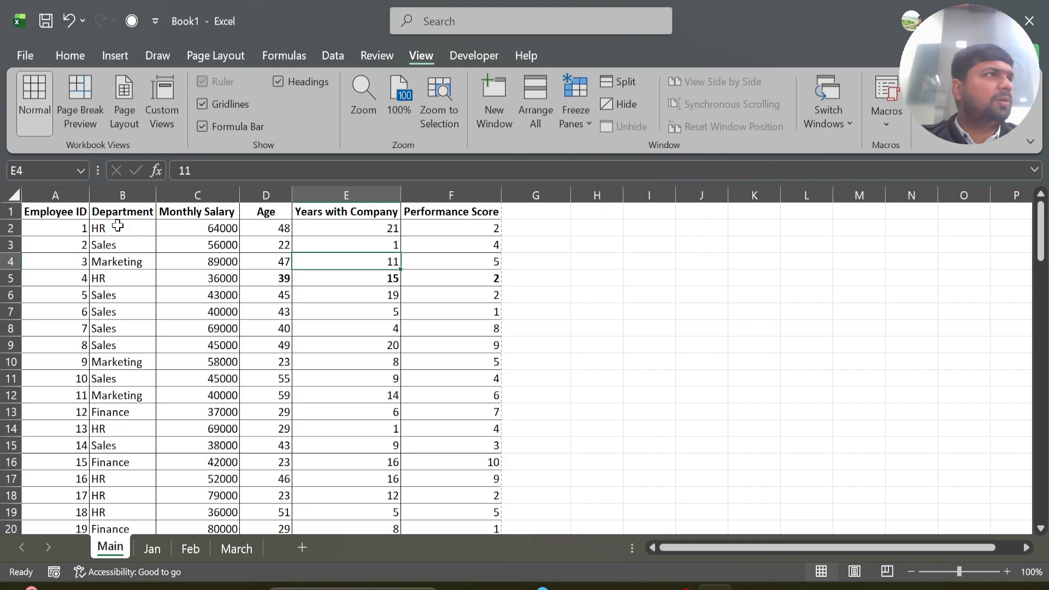
# Widen the Employee ID and Department columns slightly on the Main sheet.
pyautogui.moveTo(90, 202); pyautogui.dragTo(94, 202)
pyautogui.moveTo(160, 197); pyautogui.dragTo(172, 196)
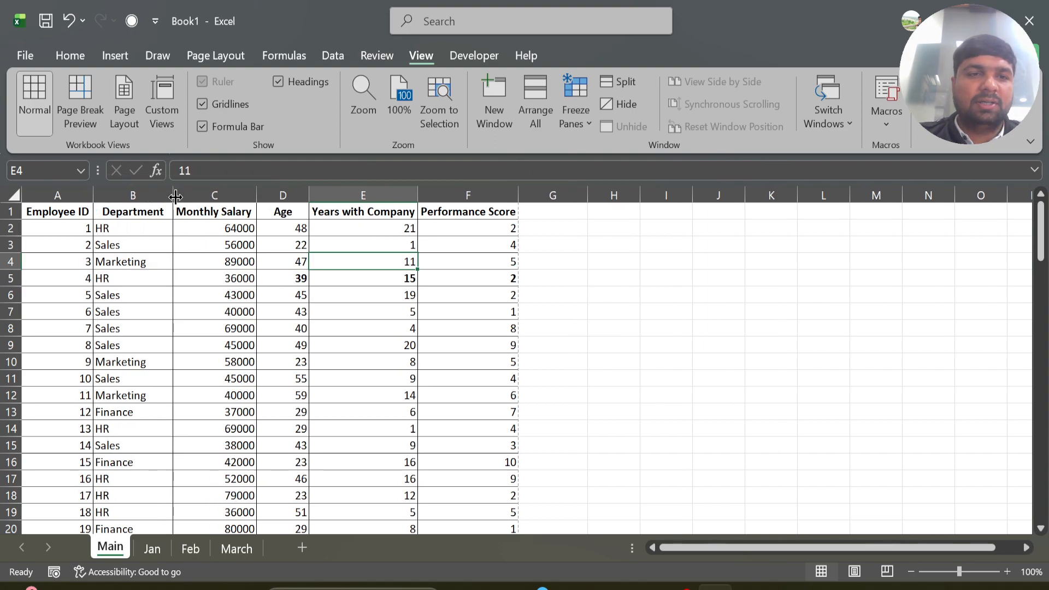
pyautogui.click(140, 230)
# Increase the font size of the header cells A1:F1 to 16.
pyautogui.click(74, 211)
pyautogui.moveTo(74, 210); pyautogui.dragTo(481, 212)
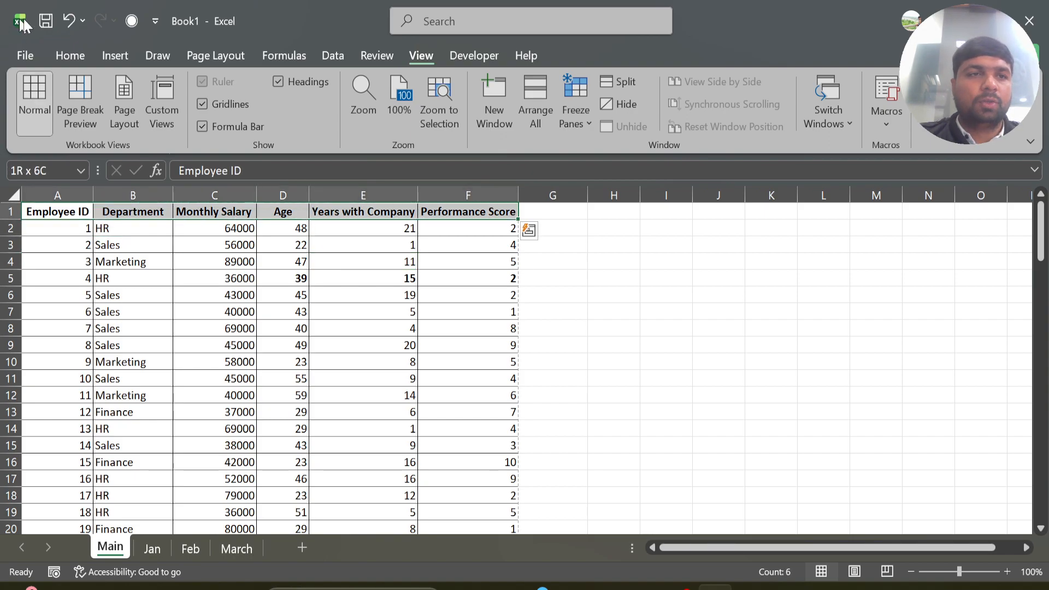
pyautogui.click(67, 53)
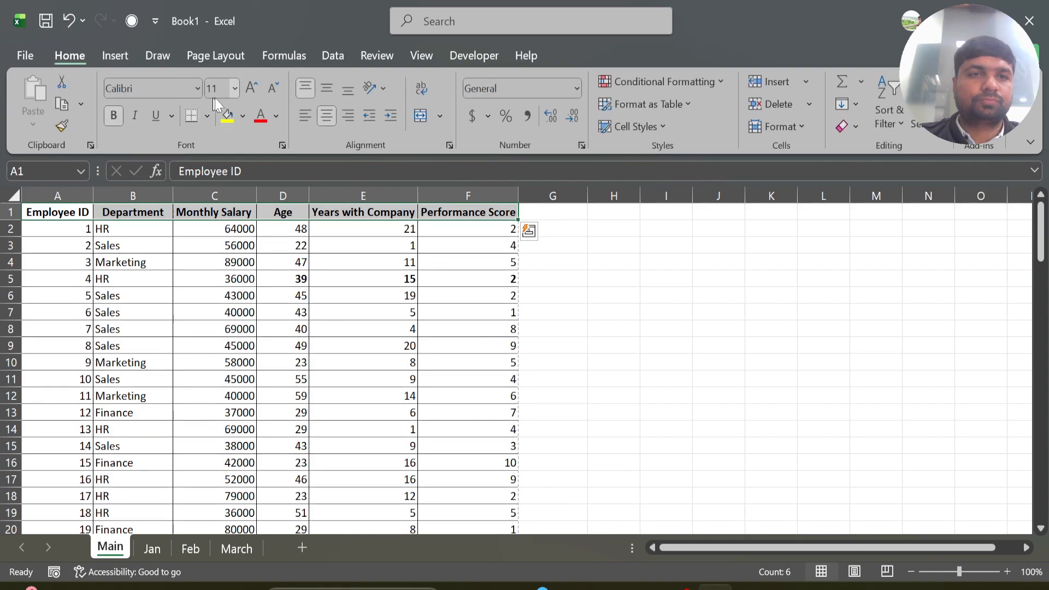
pyautogui.click(250, 86)
pyautogui.click(249, 87)
pyautogui.click(249, 86)
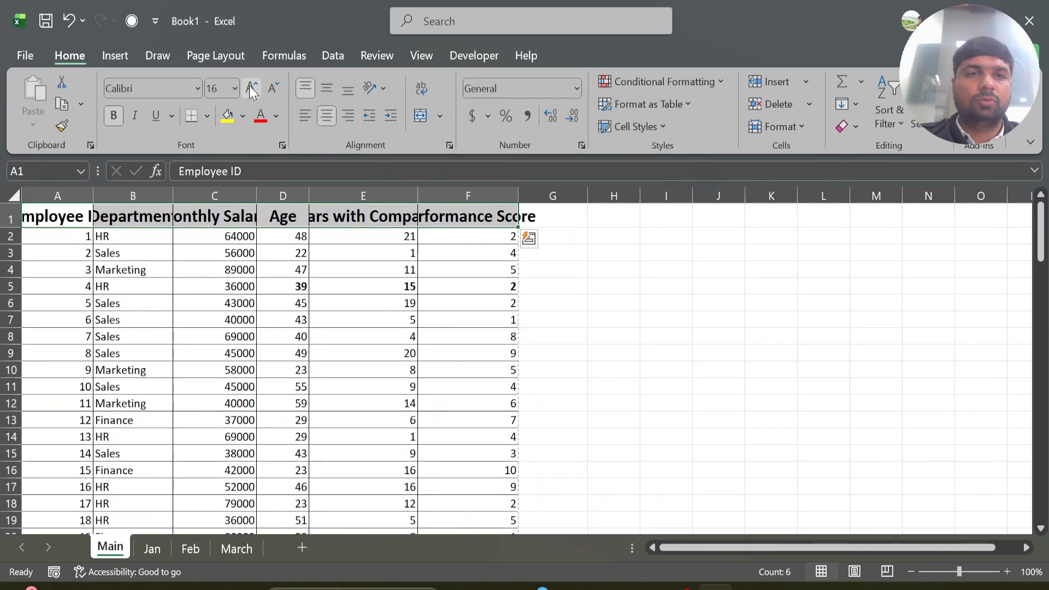
# Apply an orange fill and a single underline to the header cells A1:F1.
pyautogui.click(243, 116)
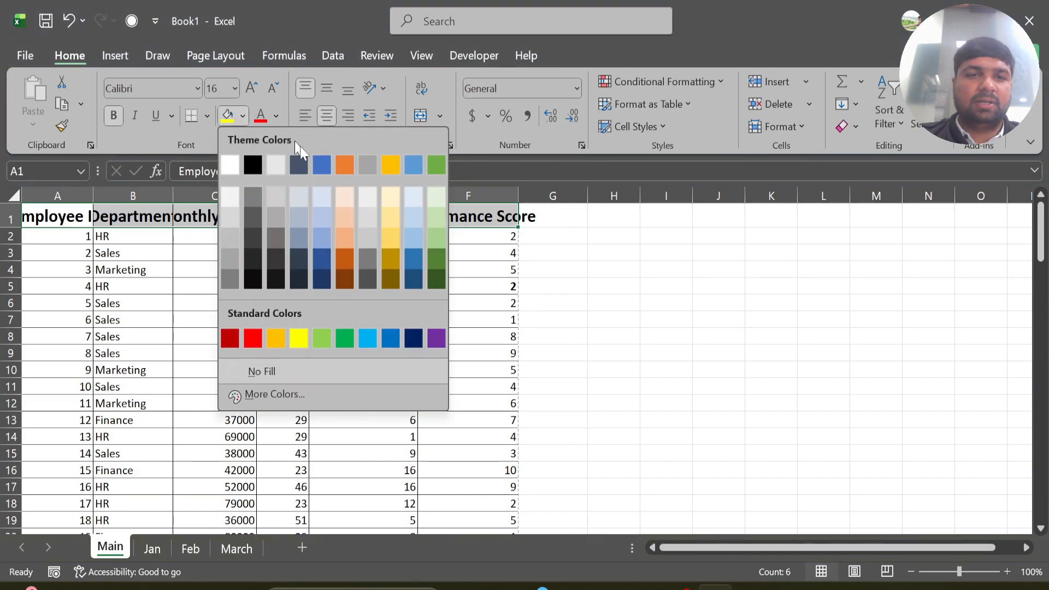
pyautogui.click(346, 164)
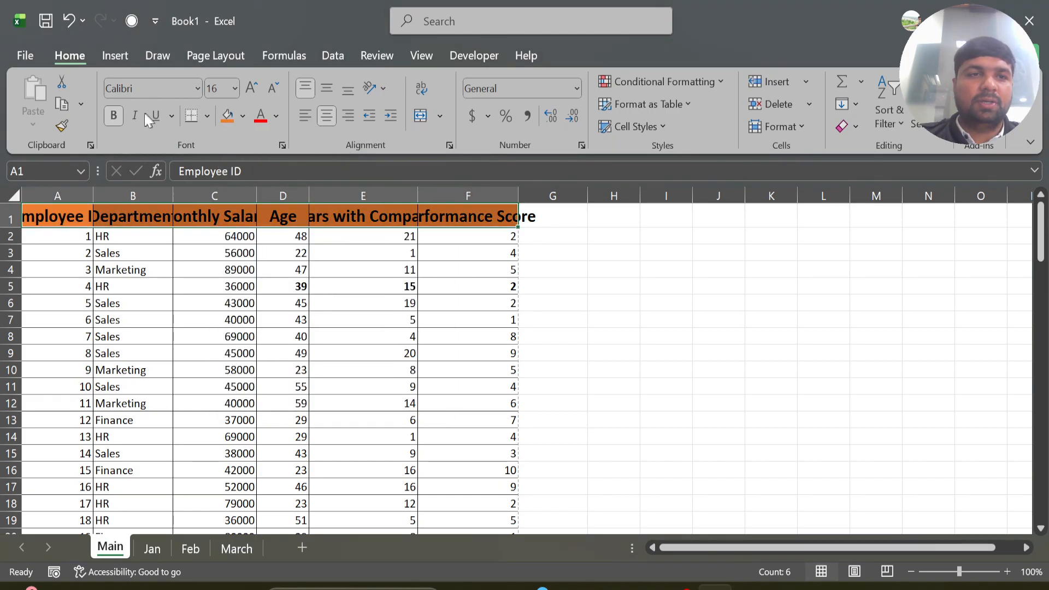
pyautogui.click(172, 119)
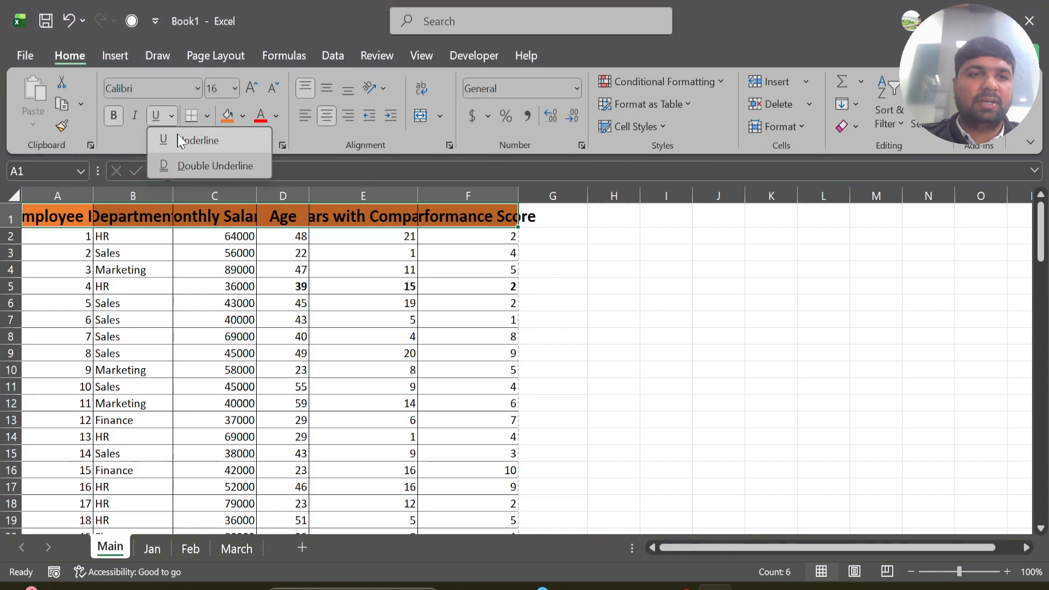
pyautogui.click(178, 136)
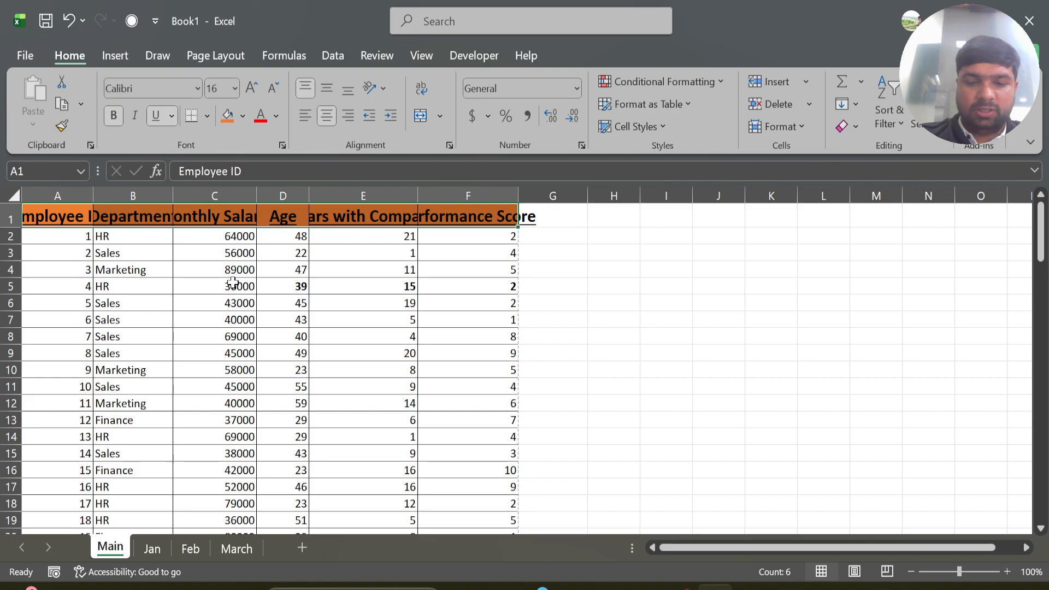
# AutoFit the widths of columns A to F to the enlarged header text.
pyautogui.hotkey('alt', 'h')
pyautogui.press('o')
pyautogui.press('i')
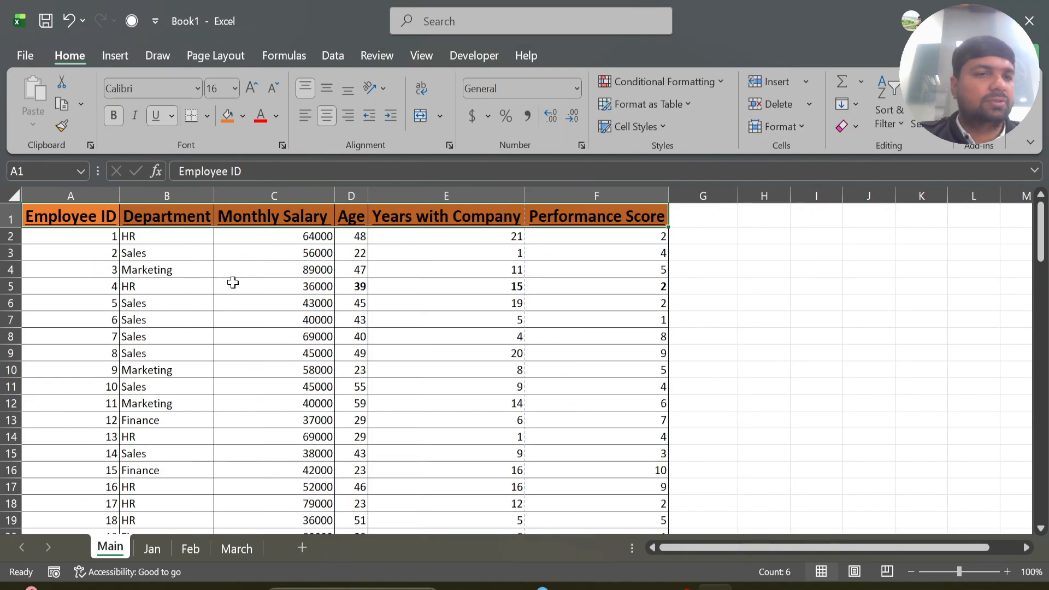
# Look at the header row on the Jan sheet for comparison and return to the Main sheet.
pyautogui.click(232, 282)
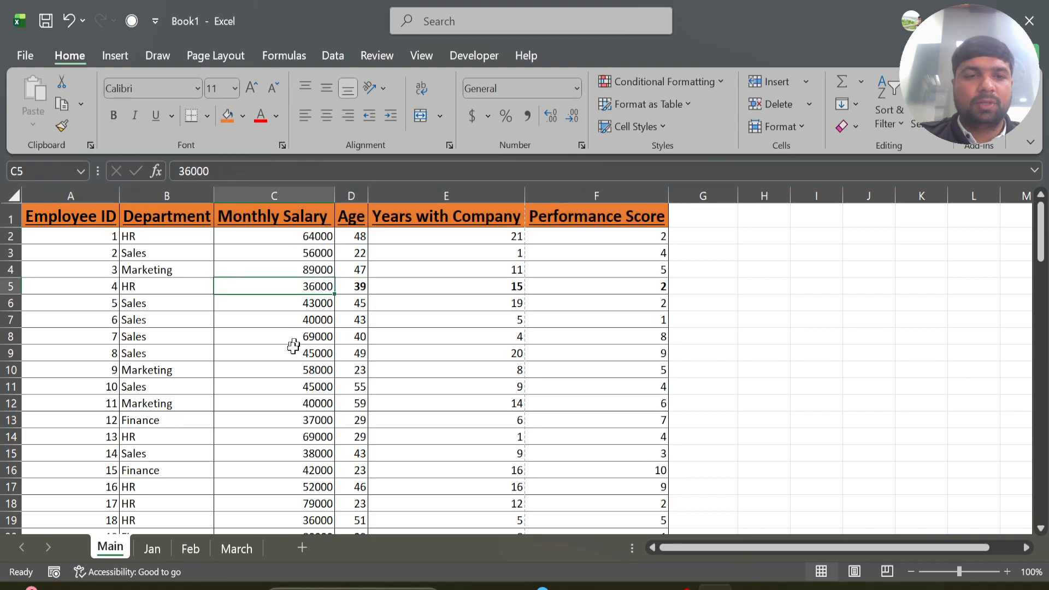
pyautogui.click(153, 549)
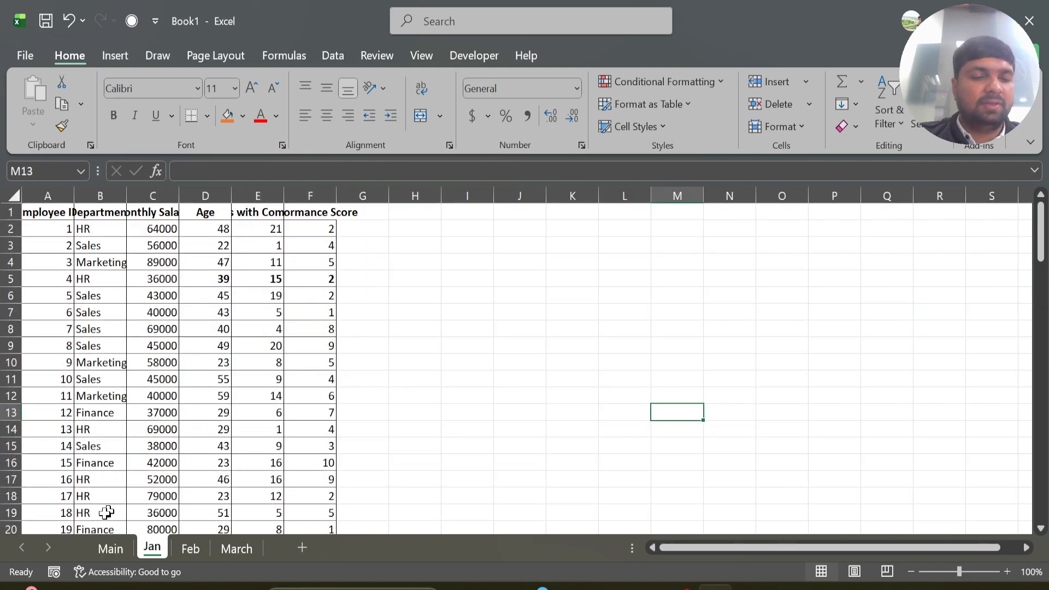
pyautogui.click(107, 548)
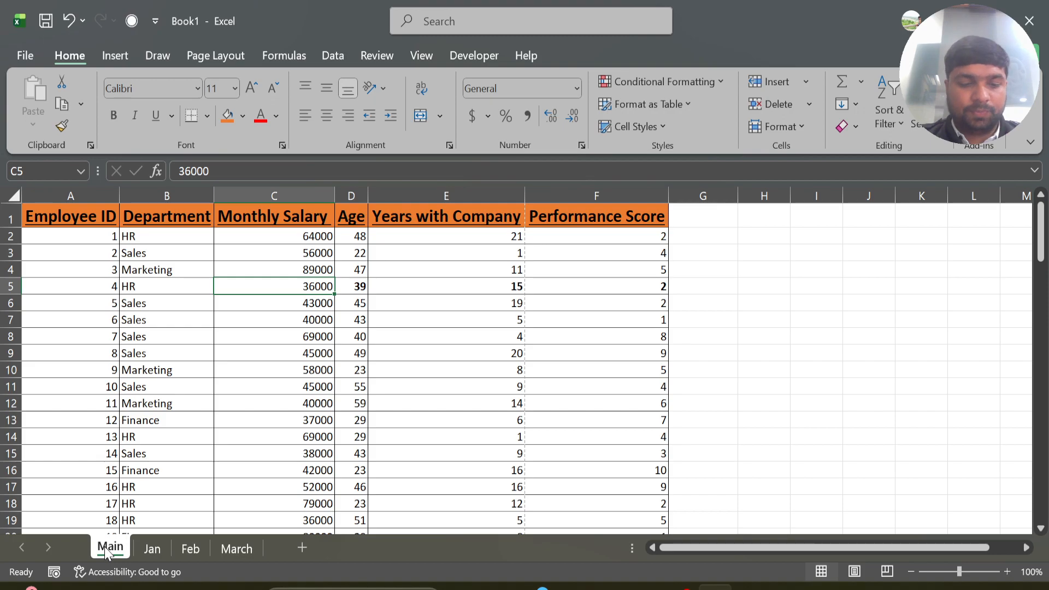
# Undo the header formatting on the Main sheet, back through the Department column widening.
pyautogui.hotkey('ctrl', 'z')
pyautogui.hotkey('ctrl', 'z')
pyautogui.hotkey('ctrl', 'z')
pyautogui.hotkey('ctrl', 'z')
pyautogui.hotkey('ctrl', 'z')
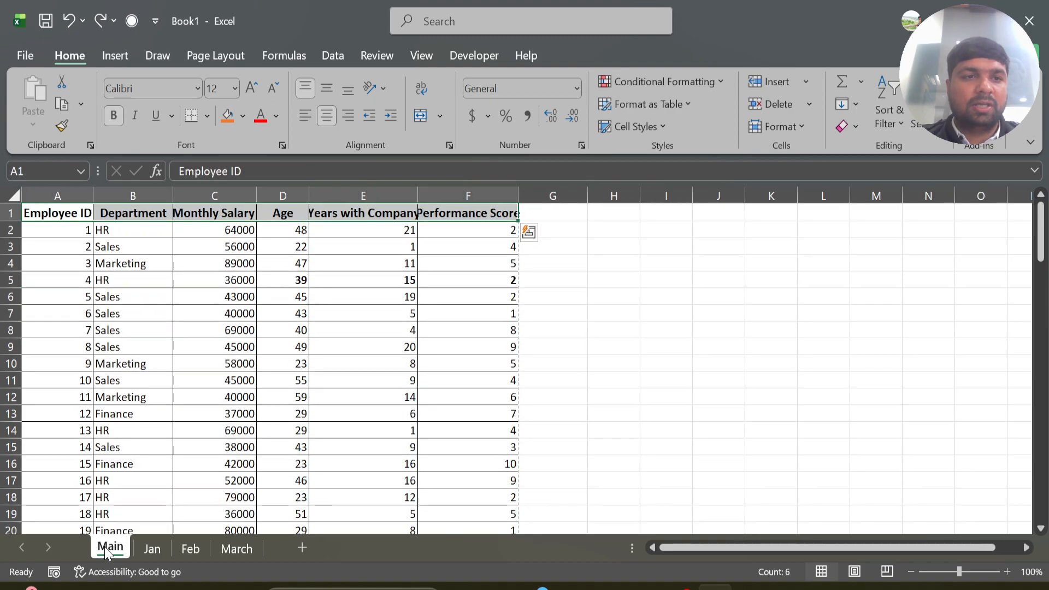
pyautogui.hotkey('ctrl', 'z')
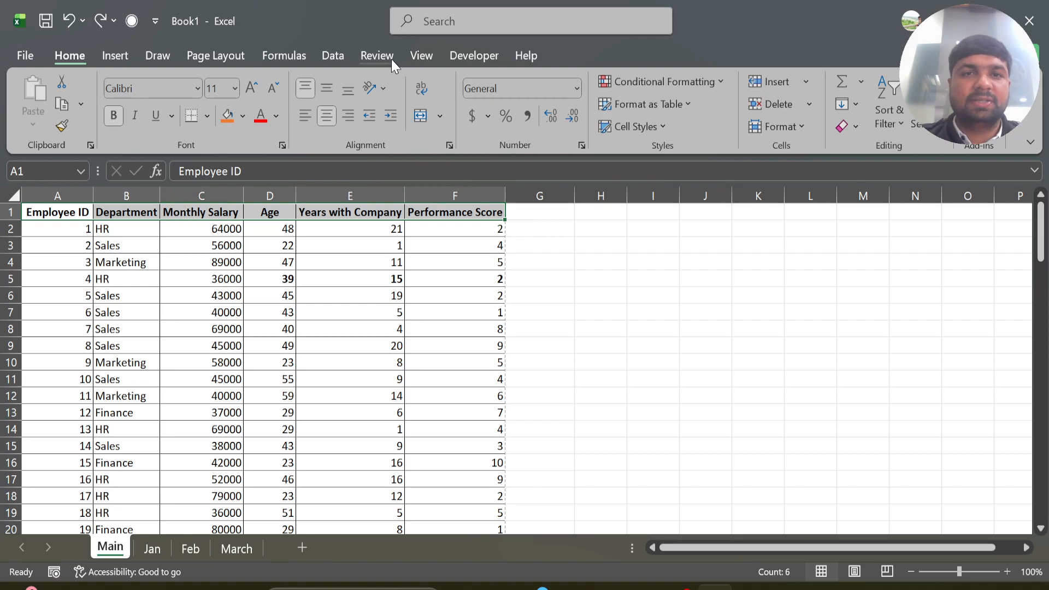
# Check the list of existing macros in all open workbooks and close it.
pyautogui.click(416, 58)
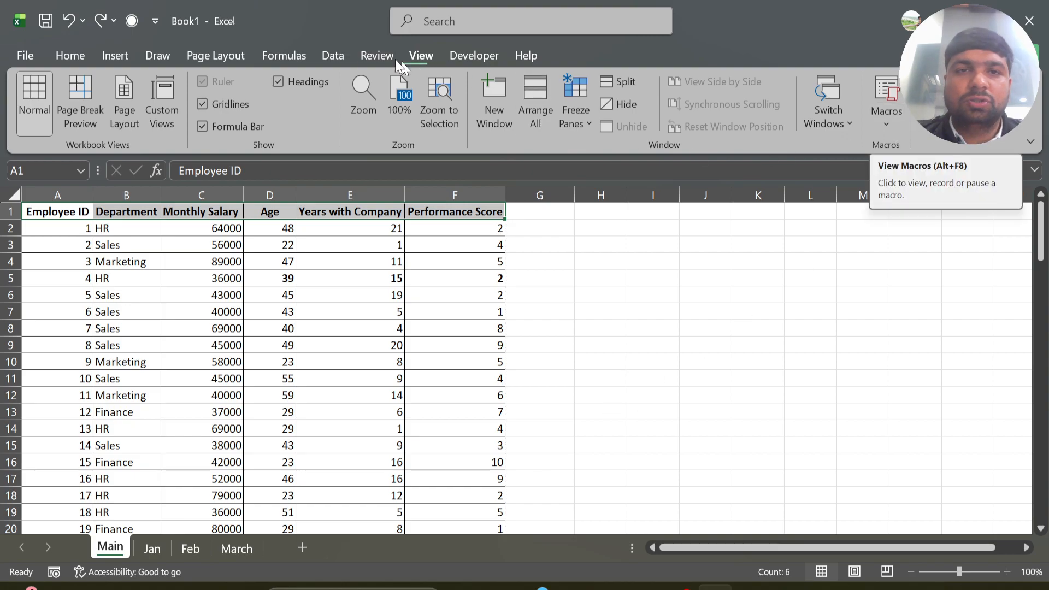
pyautogui.click(884, 121)
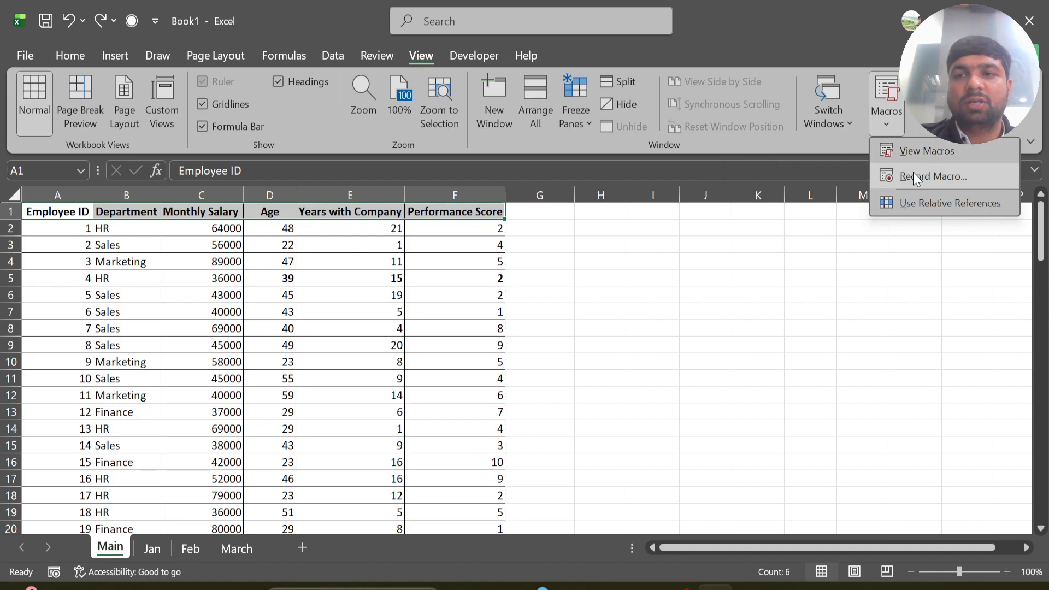
pyautogui.click(915, 153)
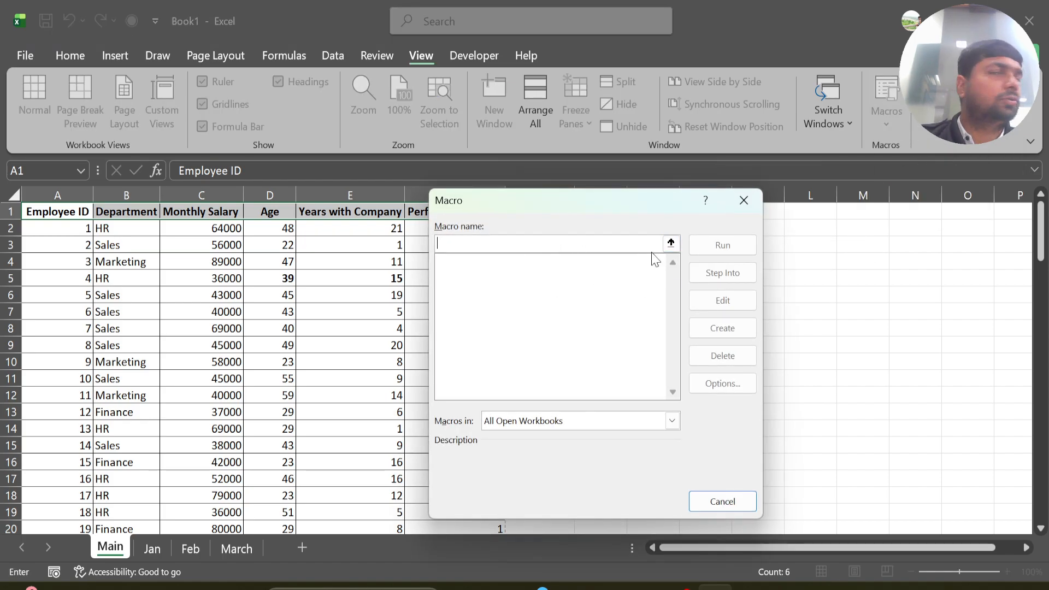
pyautogui.click(743, 199)
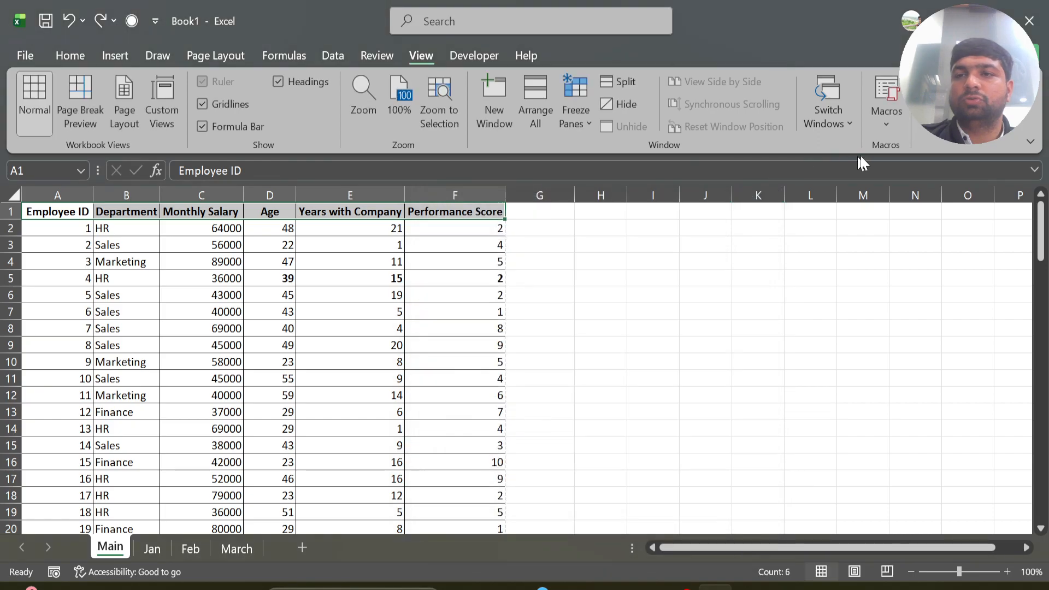
# Set up a new recorded macro stored in this workbook and name it Formatting.
pyautogui.click(887, 123)
pyautogui.click(910, 177)
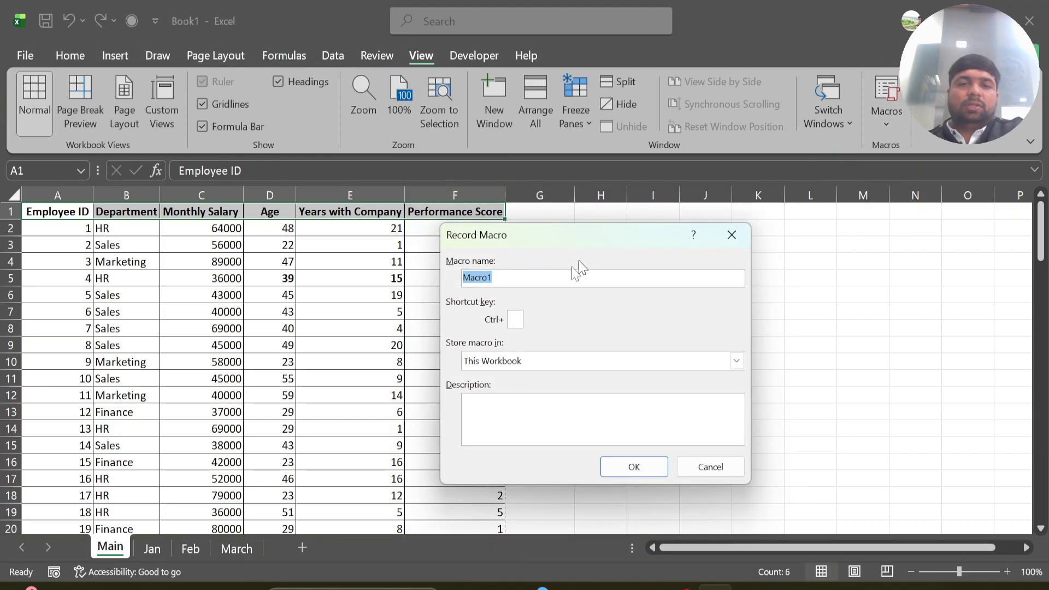
pyautogui.write('F')
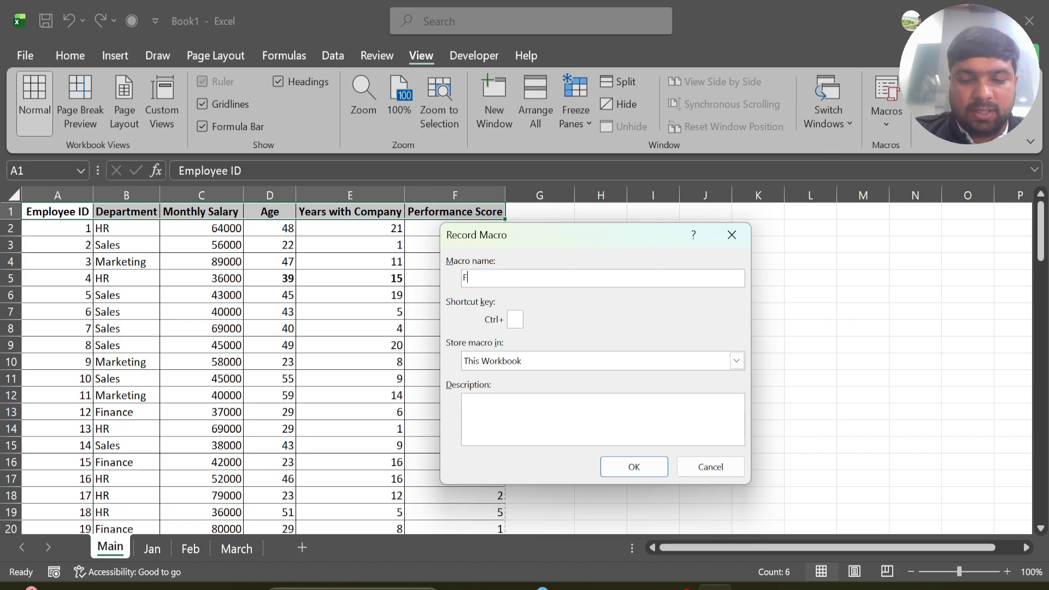
pyautogui.write('ormattin')
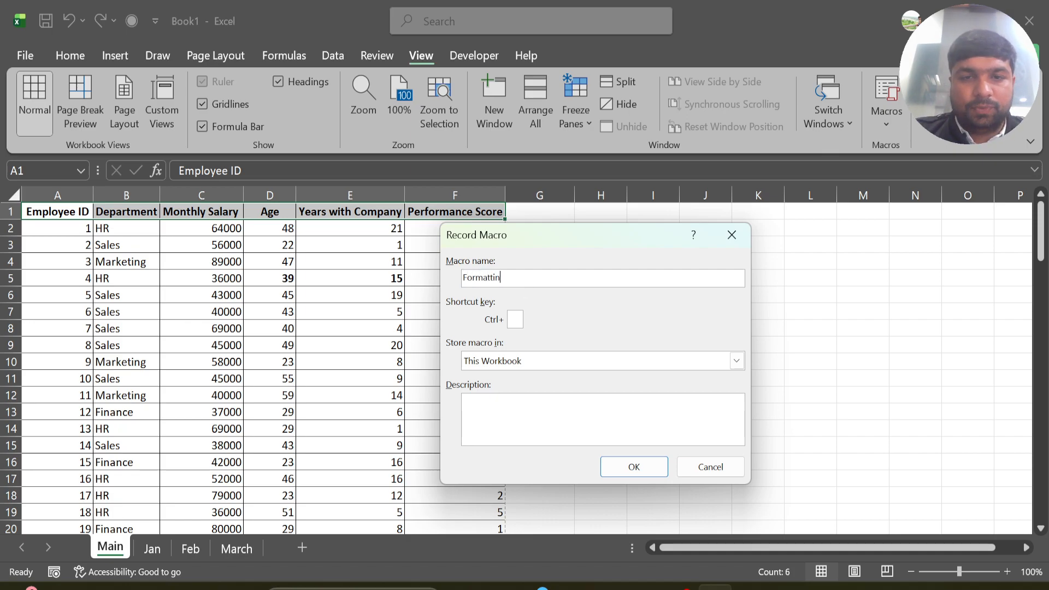
pyautogui.write('g')
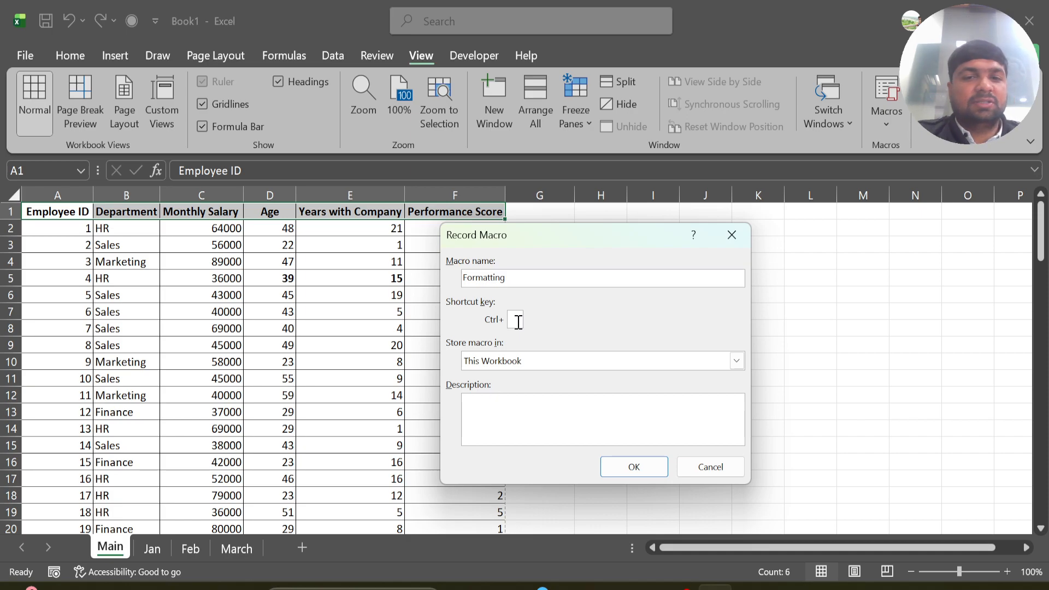
pyautogui.write('A')
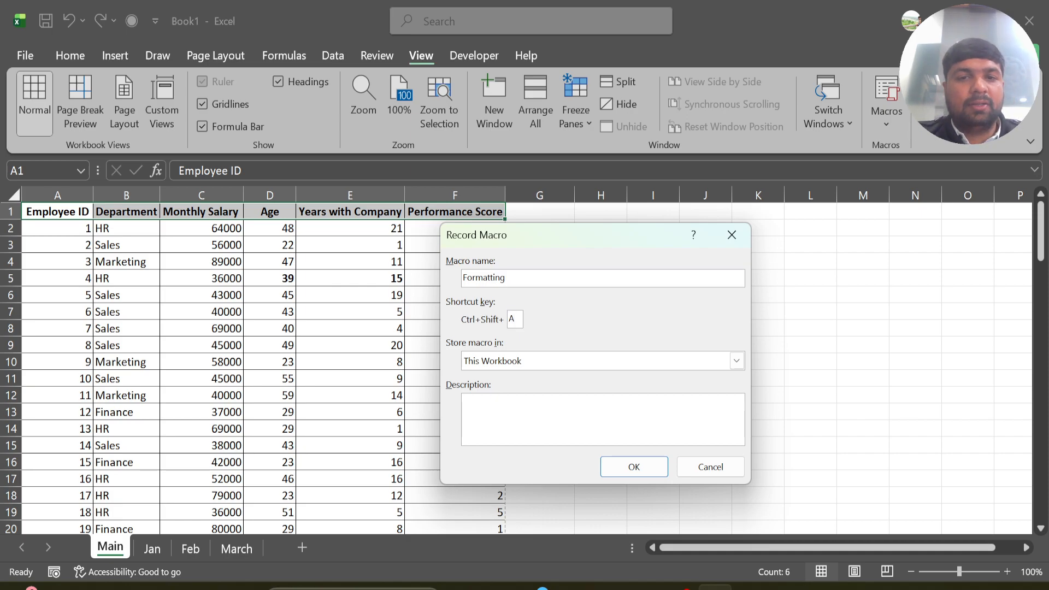
pyautogui.hotkey('ctrl', 'a')
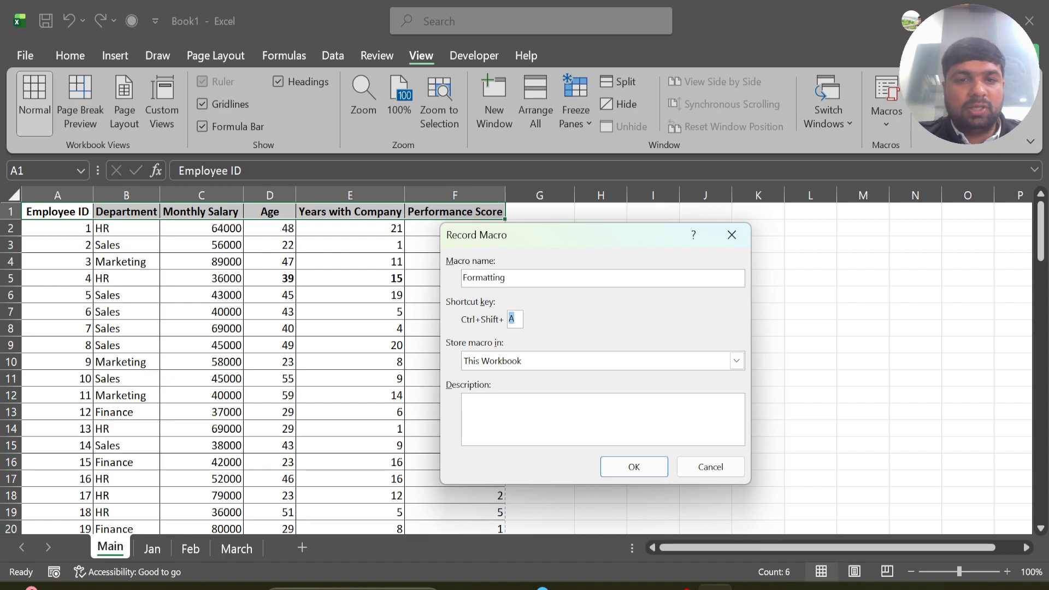
pyautogui.press('BackSpace')
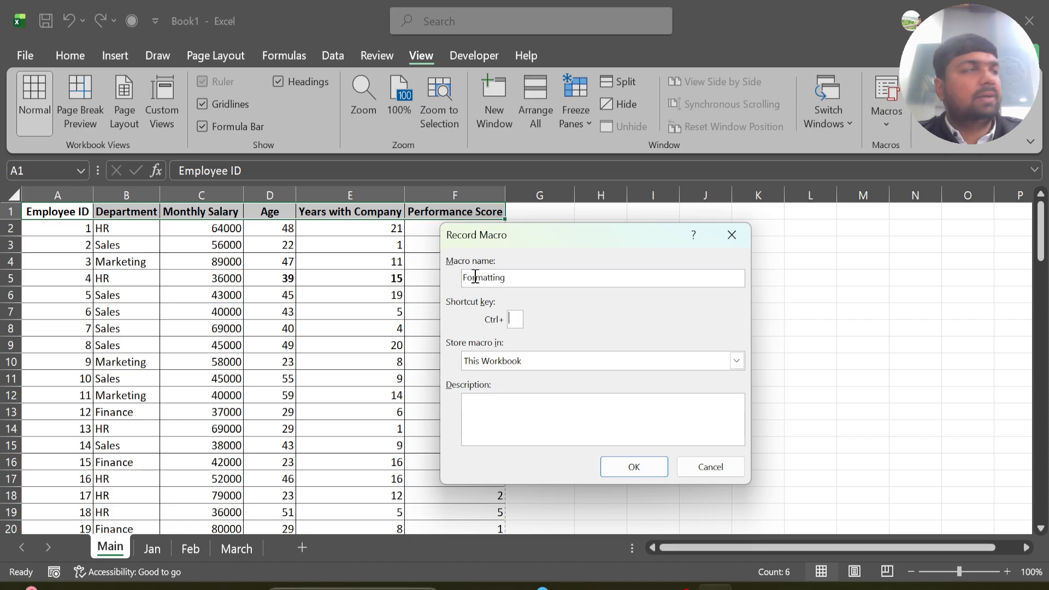
# Start recording the macro with shortcut Ctrl+Shift+F and the description "Formatting for the Heading Text".
pyautogui.write('F')
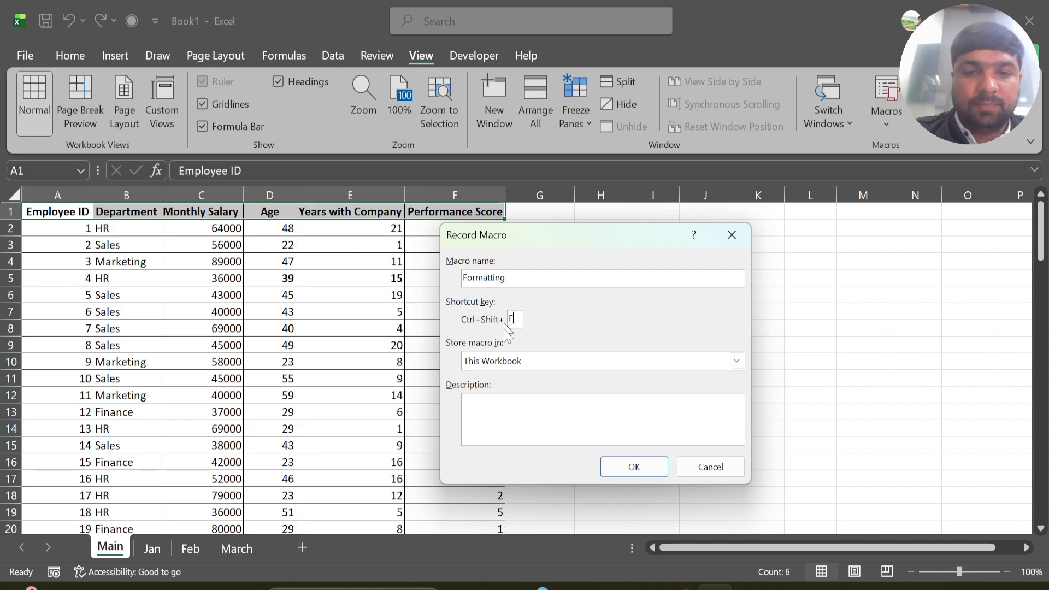
pyautogui.click(477, 418)
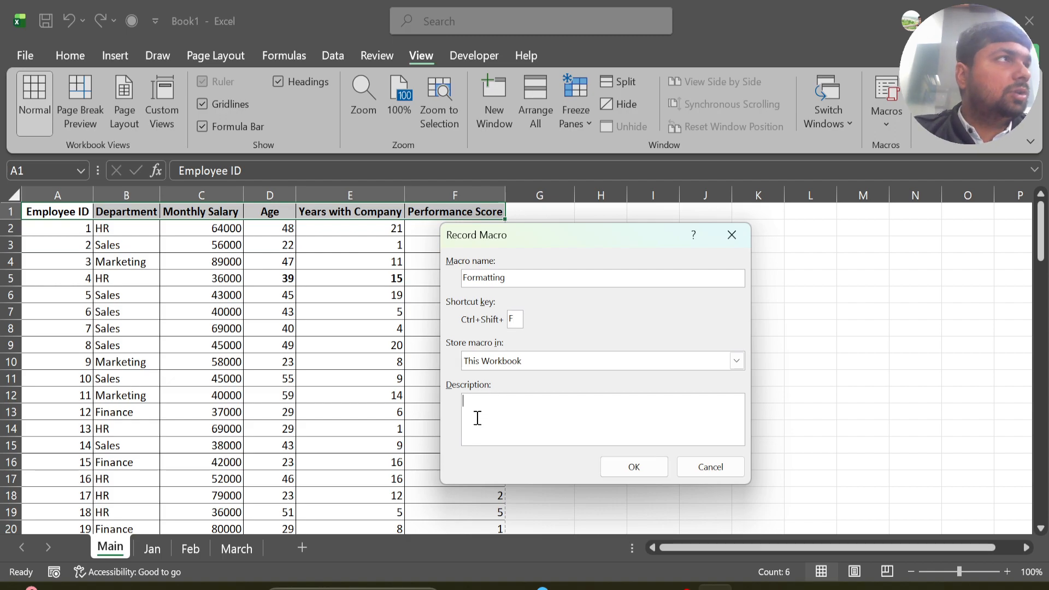
pyautogui.write('For')
pyautogui.write('mma')
pyautogui.press('BackSpace')
pyautogui.press('BackSpace')
pyautogui.write('atting')
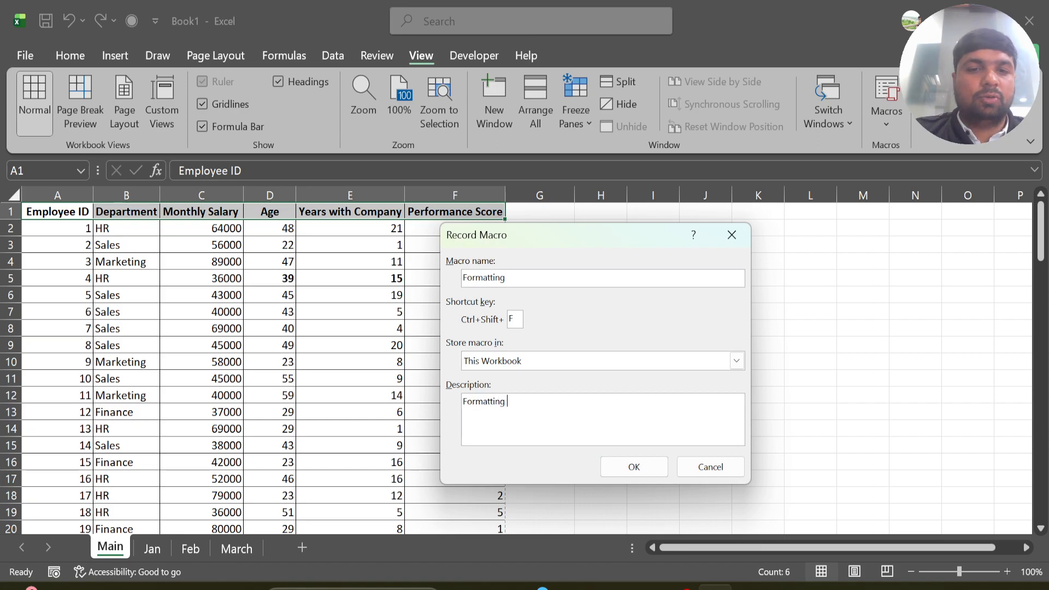
pyautogui.write(' for the ')
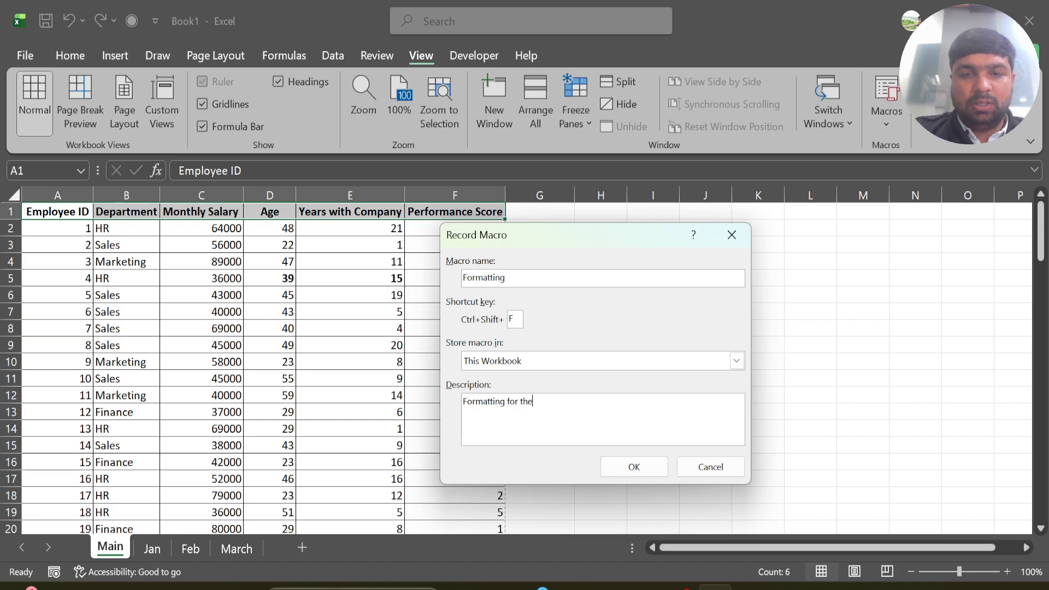
pyautogui.write('Heading')
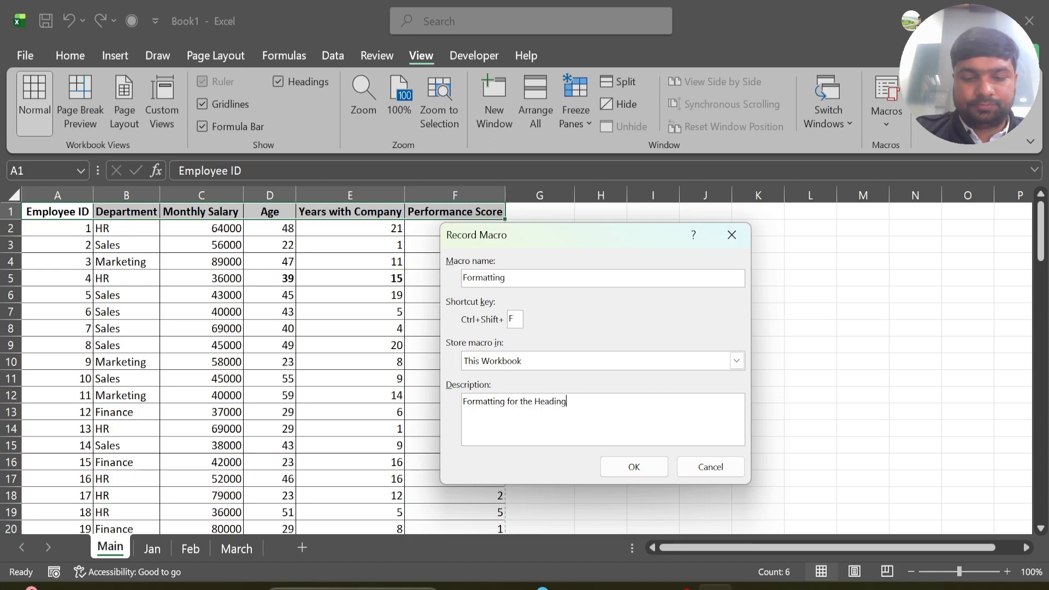
pyautogui.write(' Ts')
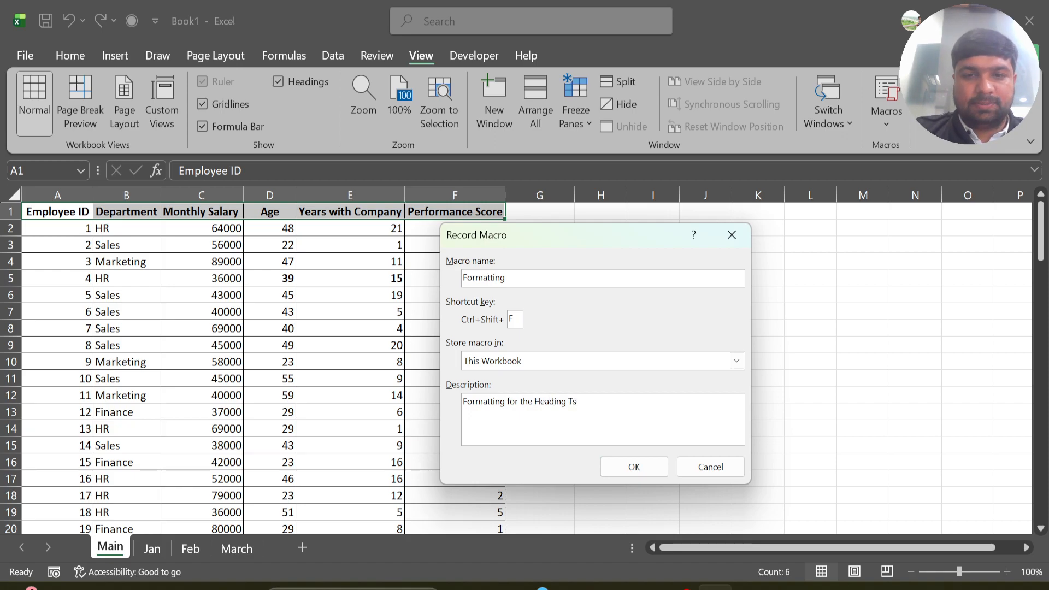
pyautogui.write('st')
pyautogui.press('BackSpace')
pyautogui.press('BackSpace')
pyautogui.write('xt')
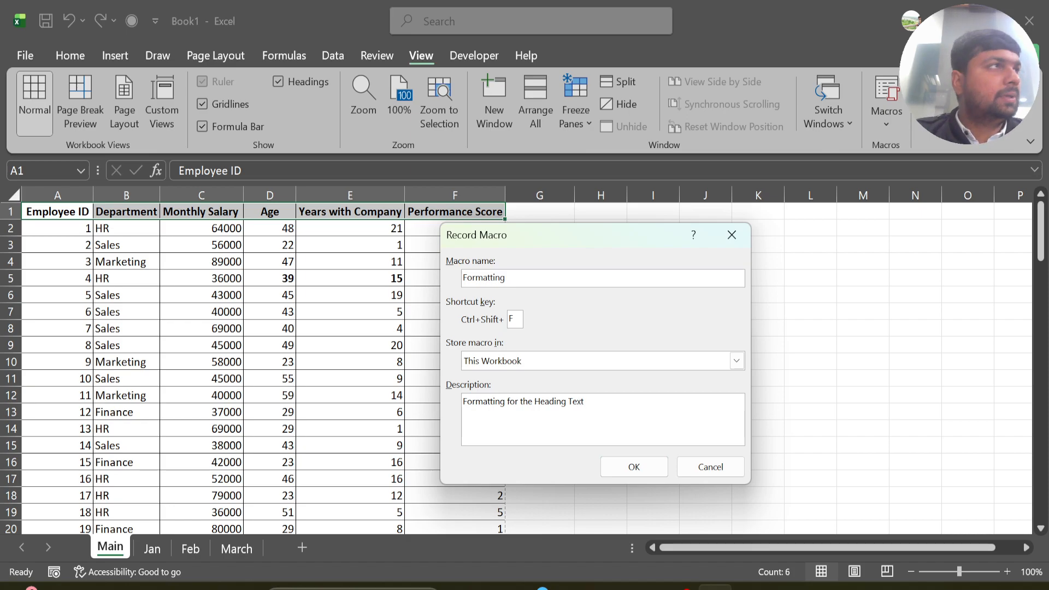
pyautogui.click(645, 475)
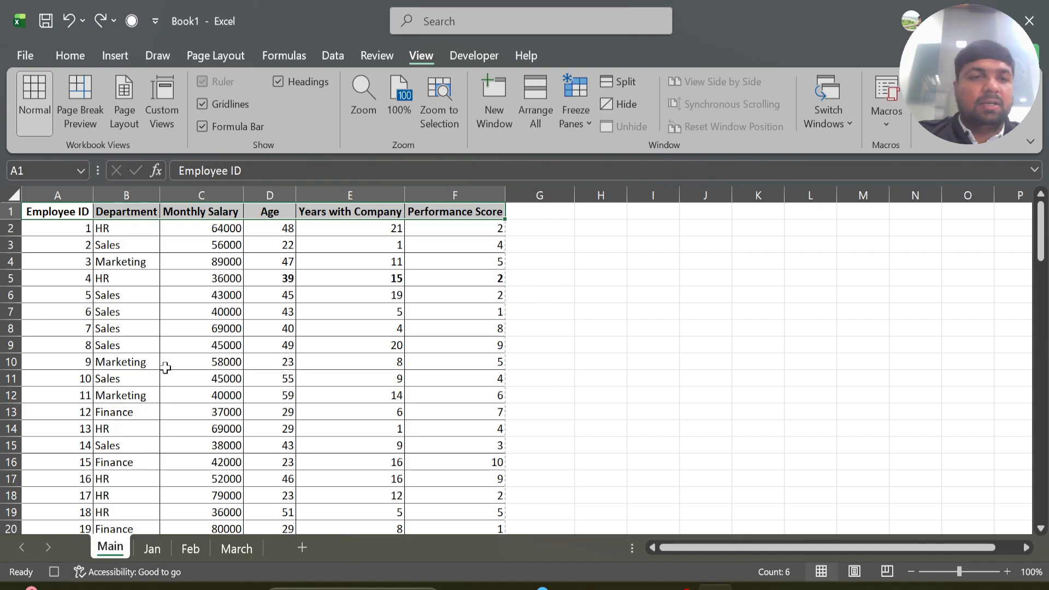
# Select the header cells A1:F1 on the Main sheet and enlarge their font to size 18.
pyautogui.click(167, 365)
pyautogui.click(65, 216)
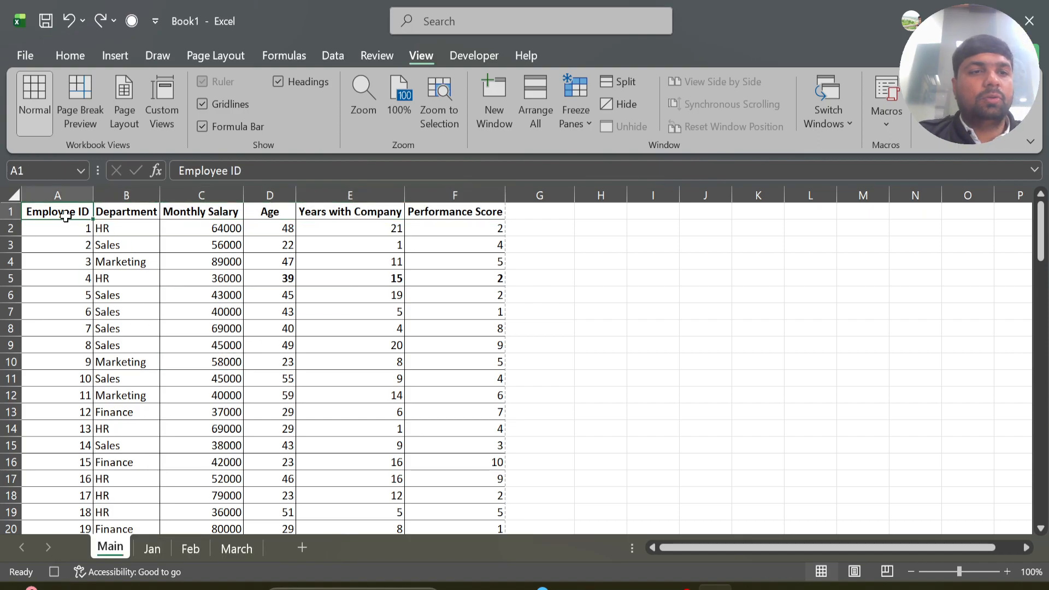
pyautogui.hotkey('shift', 'Right')
pyautogui.hotkey('shift', 'Right')
pyautogui.hotkey('shift', 'Right')
pyautogui.hotkey('shift', 'Right')
pyautogui.hotkey('shift', 'Right')
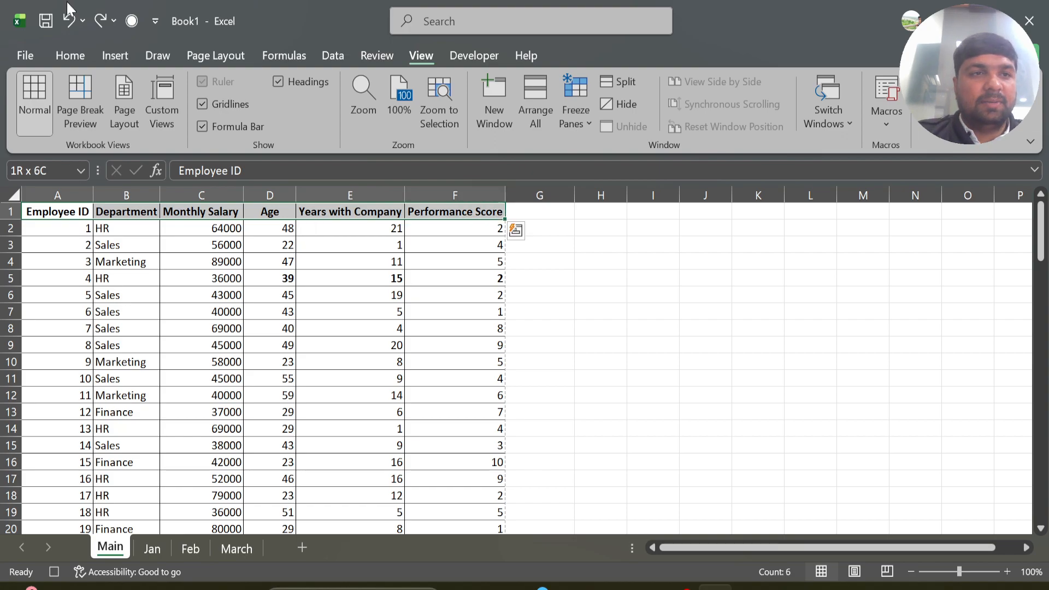
pyautogui.click(75, 51)
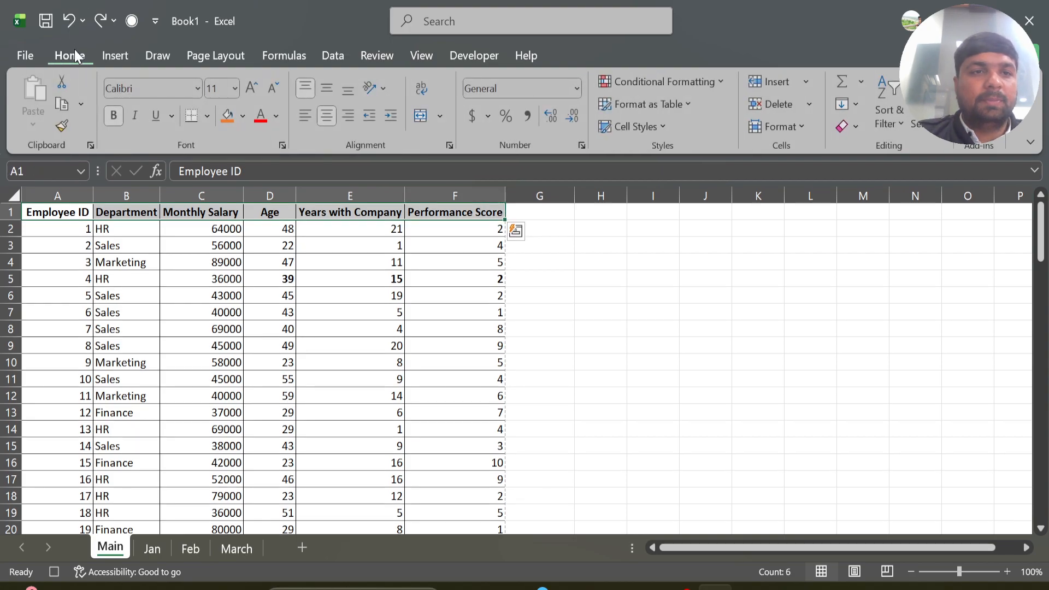
pyautogui.click(250, 87)
pyautogui.click(251, 87)
pyautogui.click(251, 87)
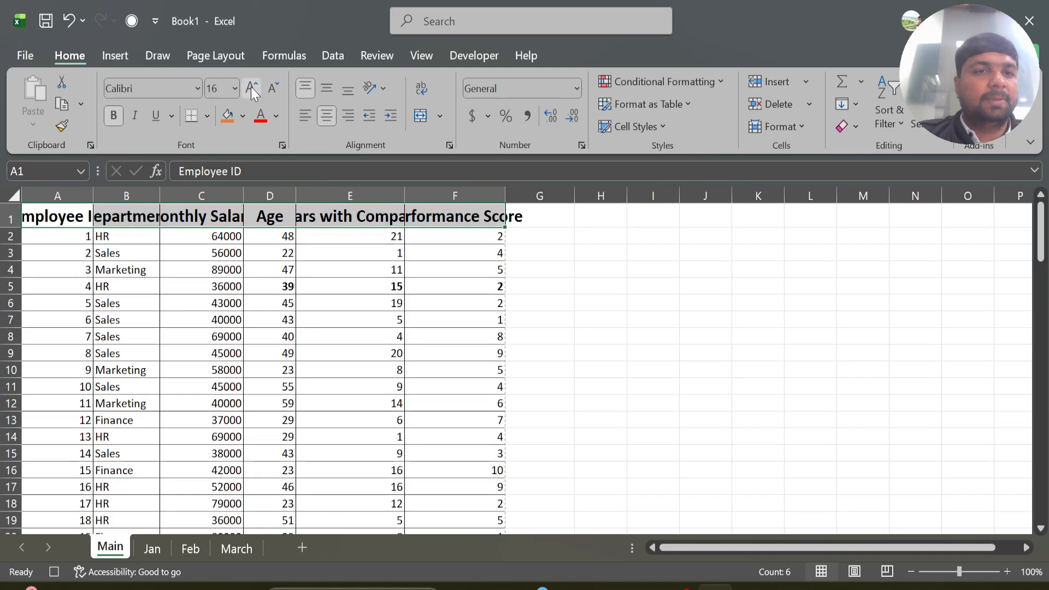
pyautogui.click(250, 87)
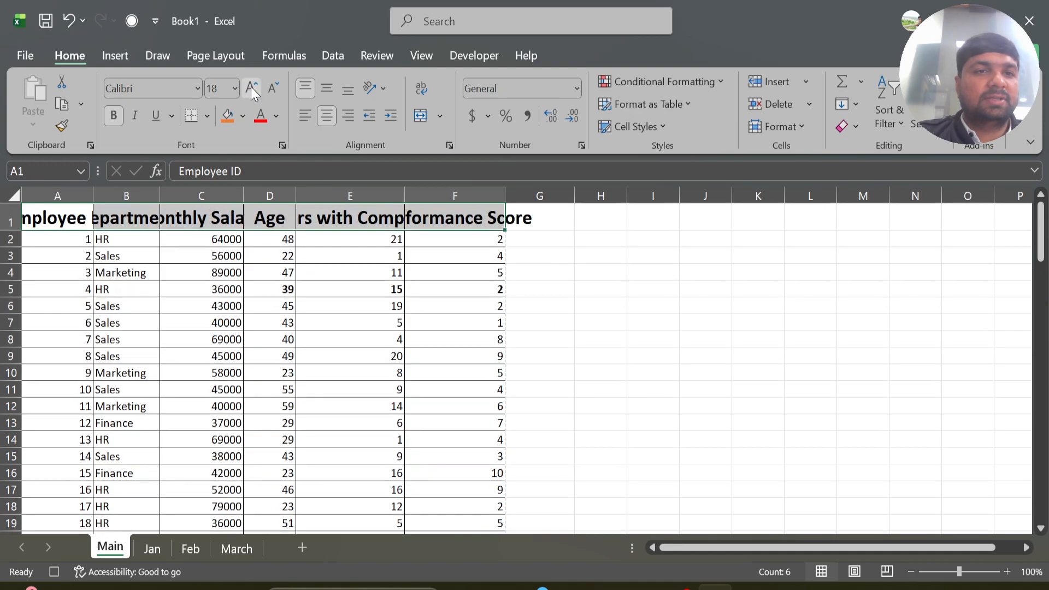
# Give the selected header cells an orange fill and underline their text.
pyautogui.click(222, 118)
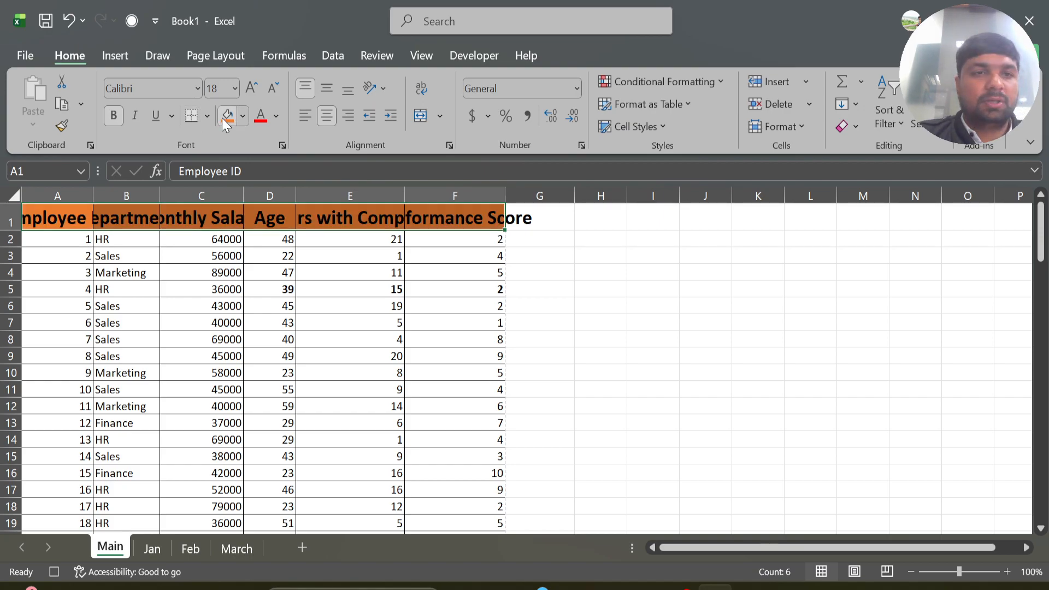
pyautogui.click(158, 116)
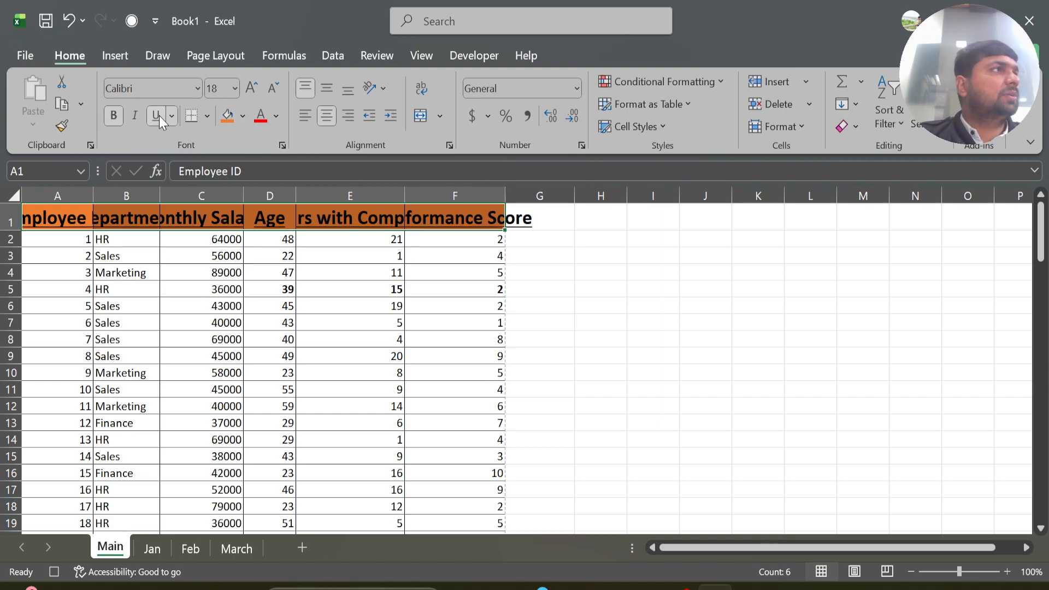
# AutoFit the widths of columns A to F to the enlarged header text.
pyautogui.press('alt')
pyautogui.press('h')
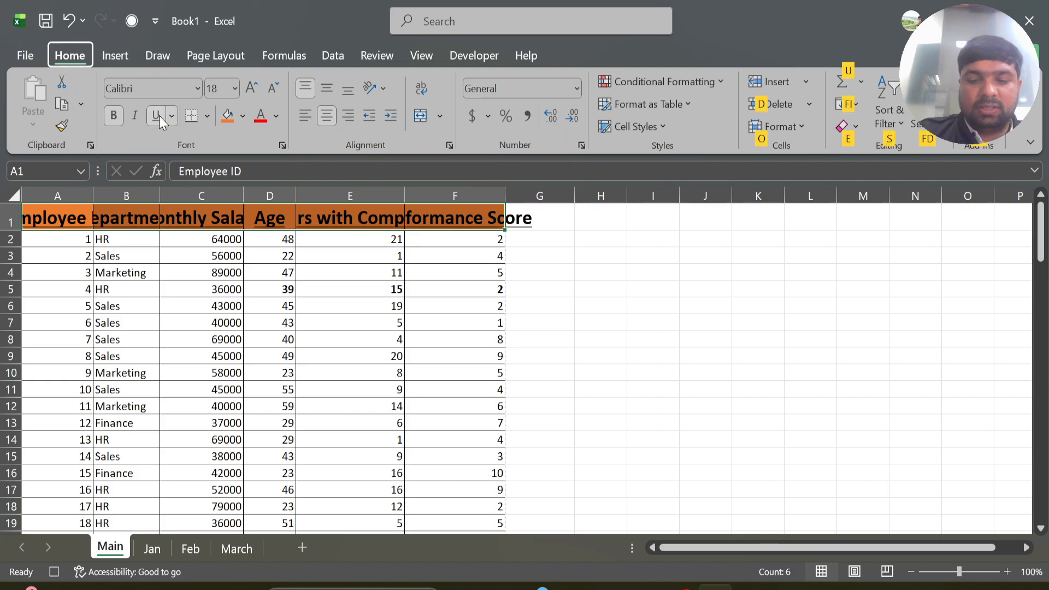
pyautogui.press('o')
pyautogui.press('i')
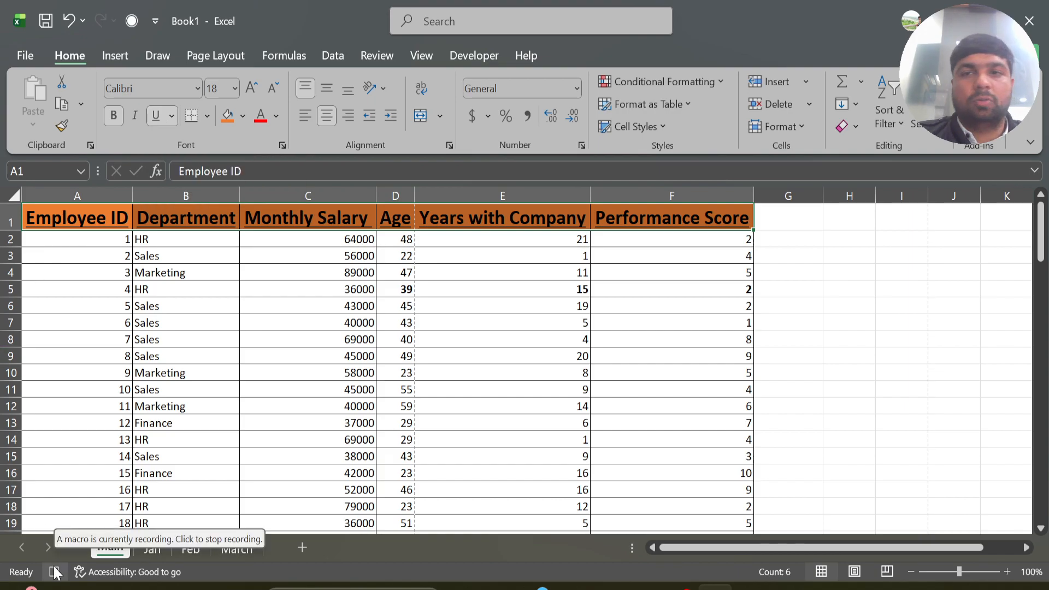
# Stop recording the Formatting macro.
pyautogui.click(424, 58)
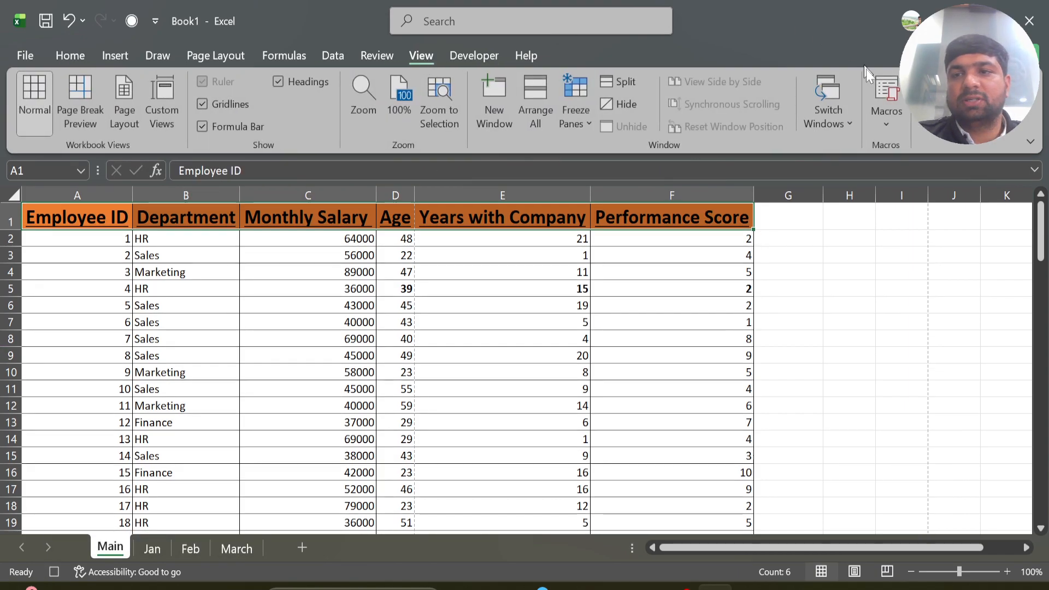
pyautogui.click(886, 127)
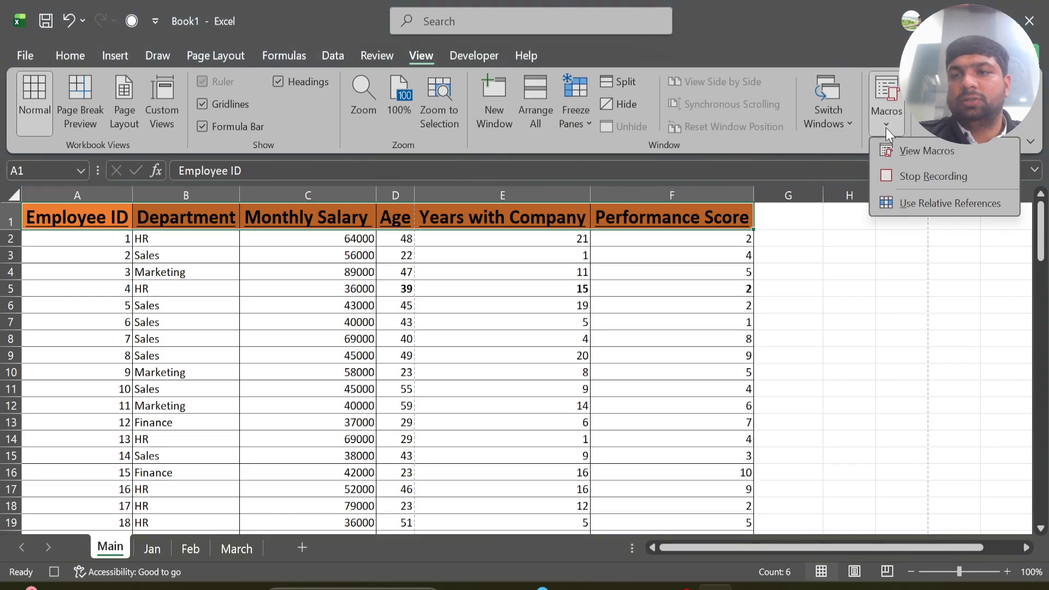
pyautogui.click(912, 177)
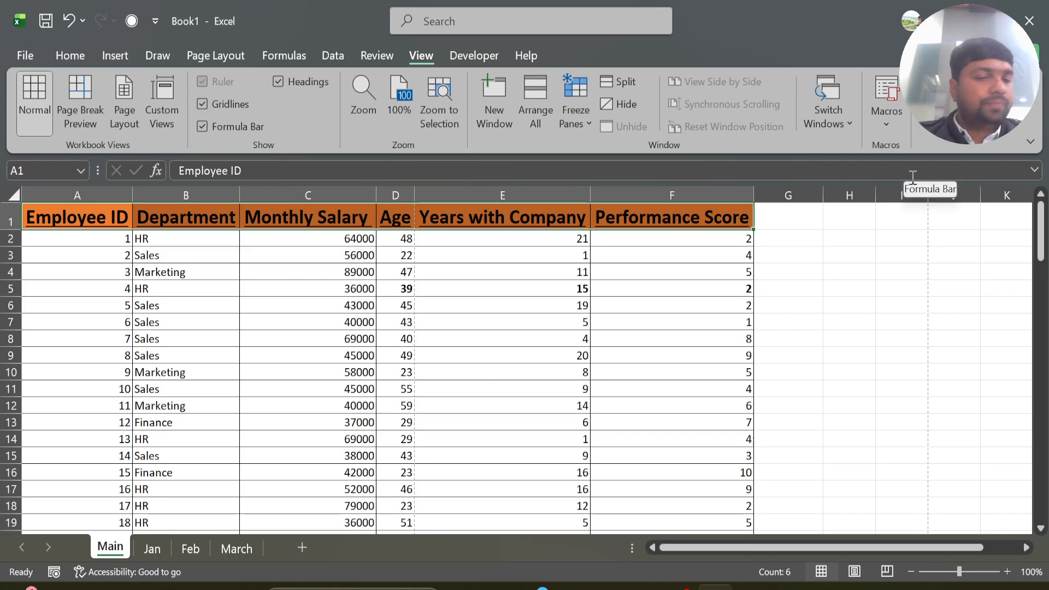
# Run the Formatting macro on the Jan sheet and on the Feb sheet.
pyautogui.click(151, 551)
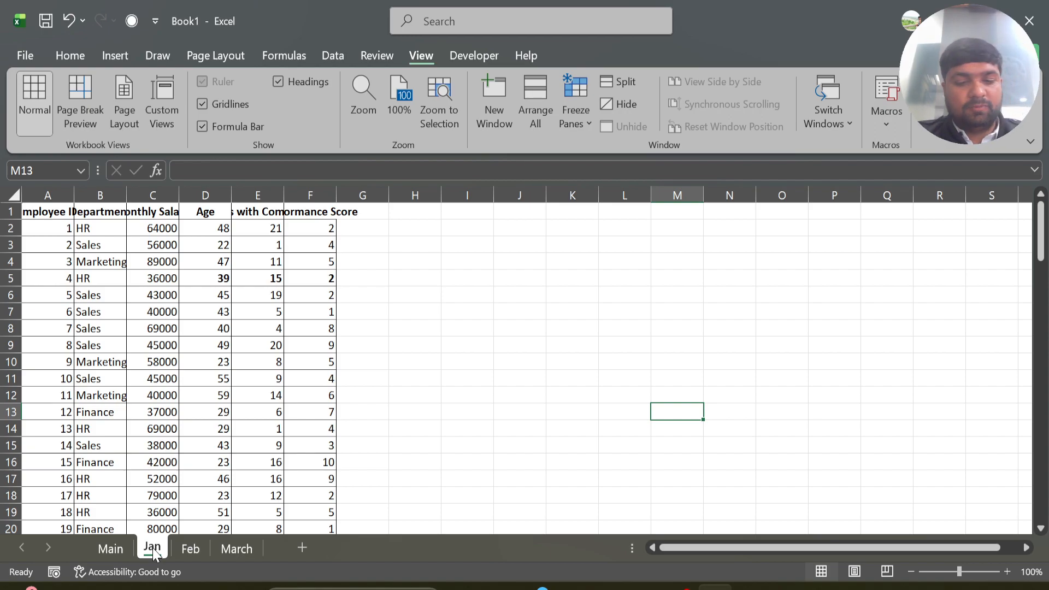
pyautogui.hotkey('ctrl', 'q')
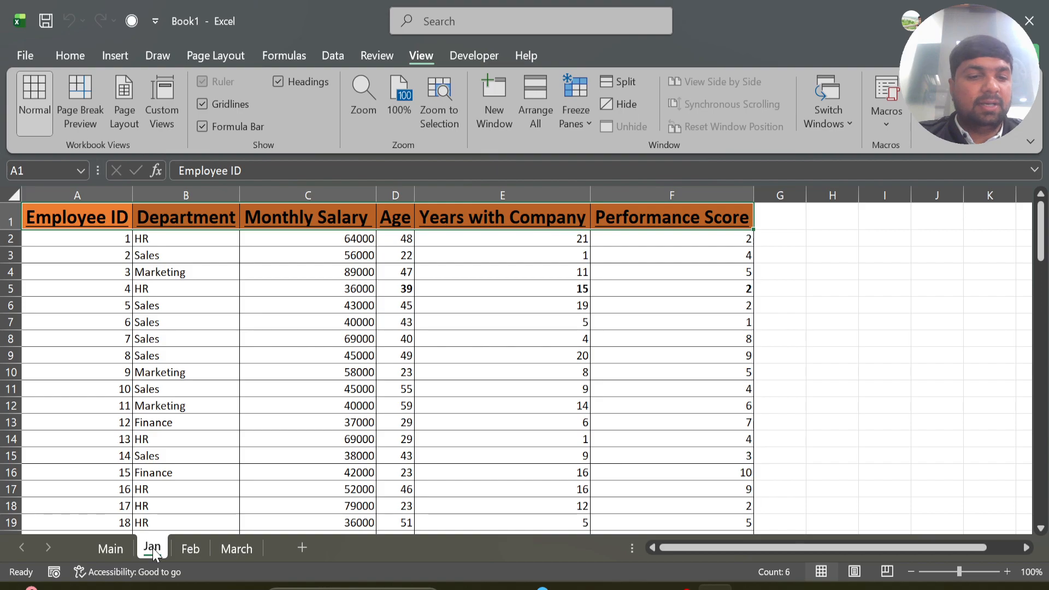
pyautogui.click(195, 552)
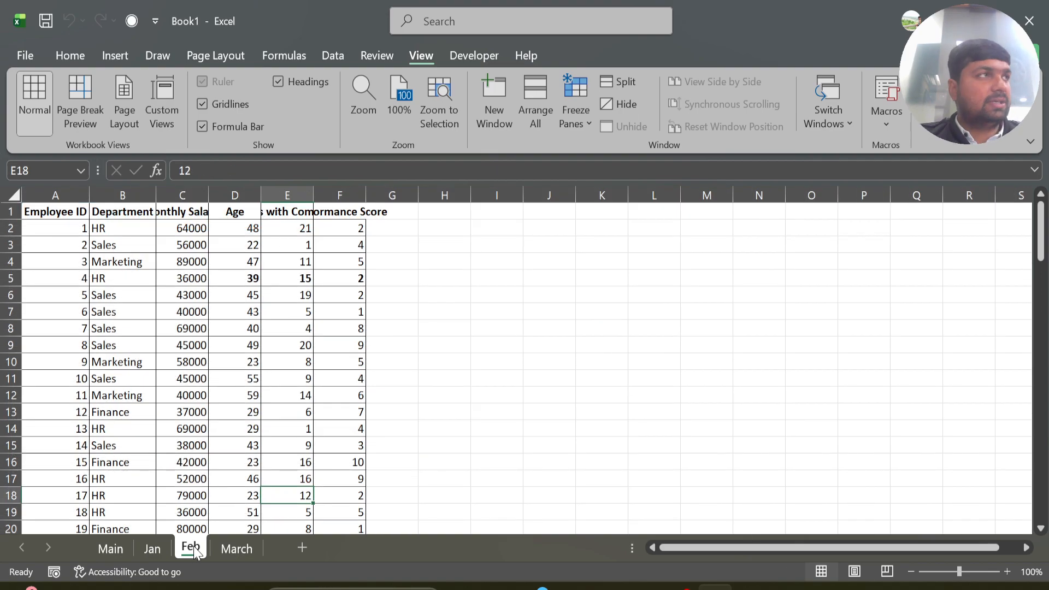
pyautogui.hotkey('ctrl', 'shift', 'f')
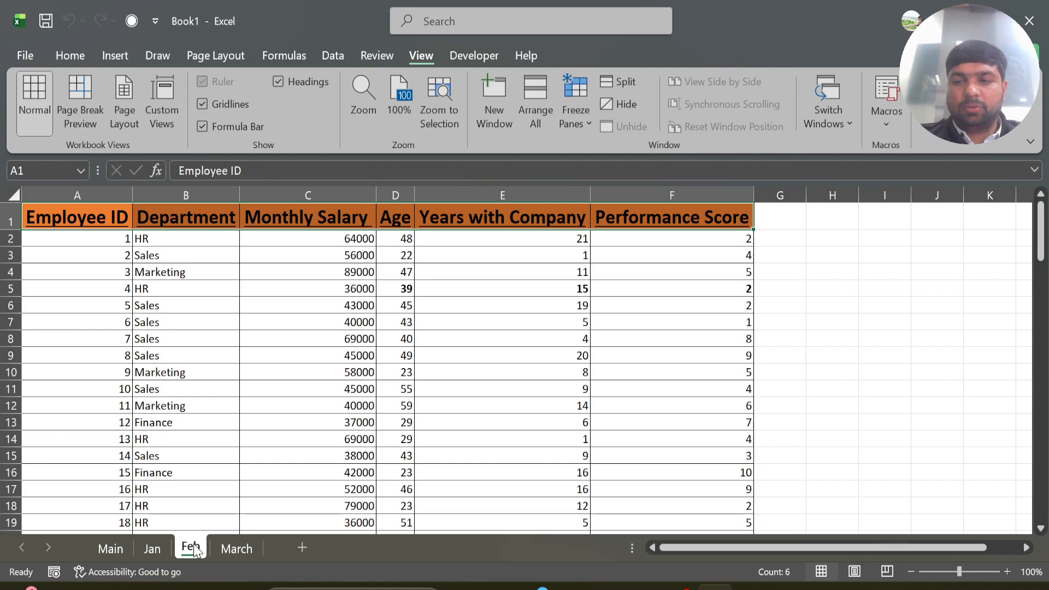
# On the Main sheet, select the header row and several data rows in turn, finishing with A16:F16.
pyautogui.click(107, 548)
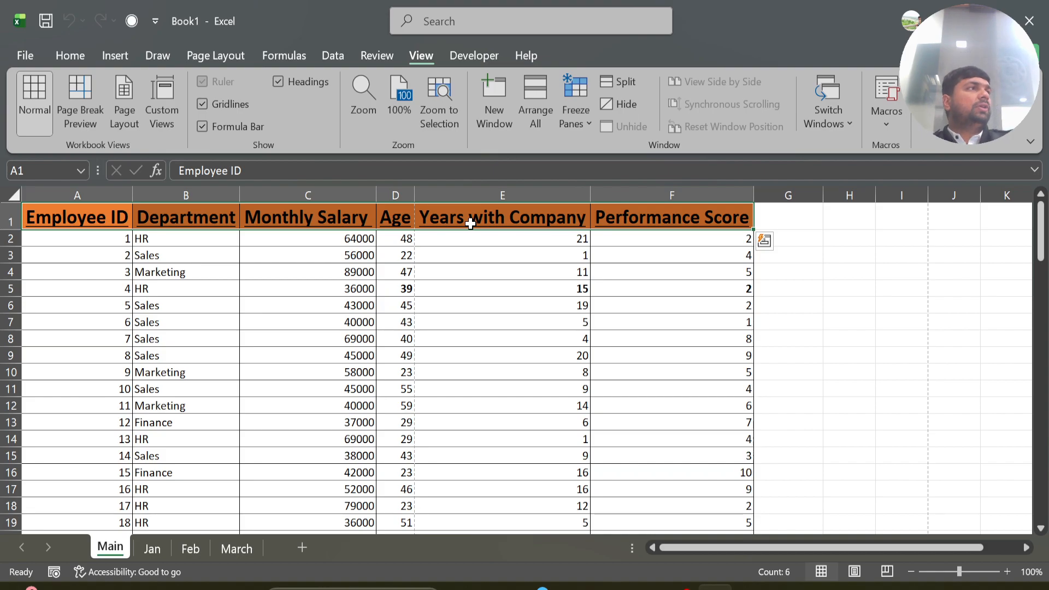
pyautogui.click(295, 316)
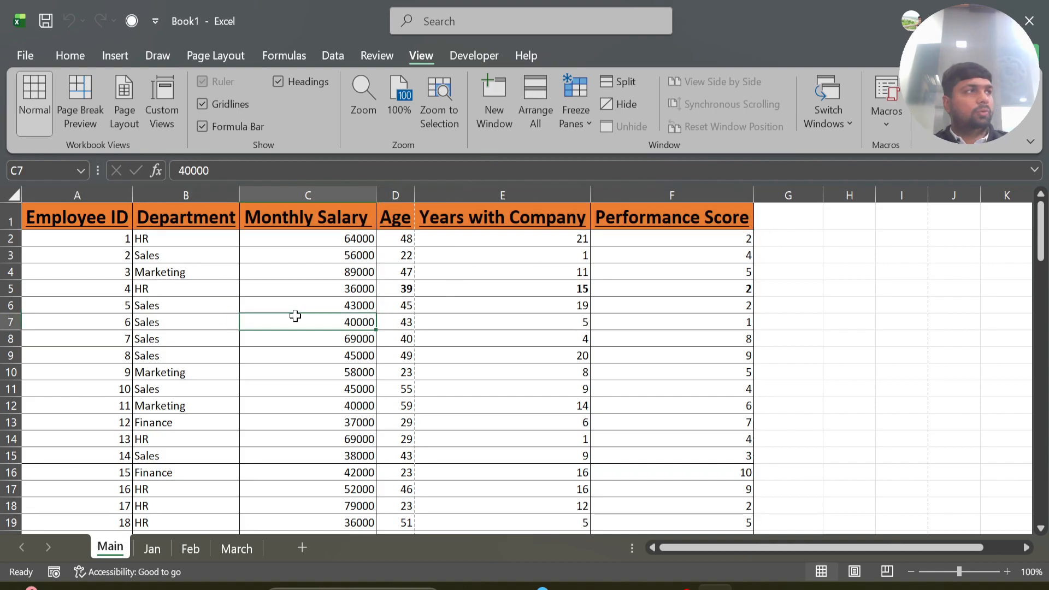
pyautogui.hotkey('ctrl', 'Home')
pyautogui.hotkey('ctrl', 'shift', 'Right')
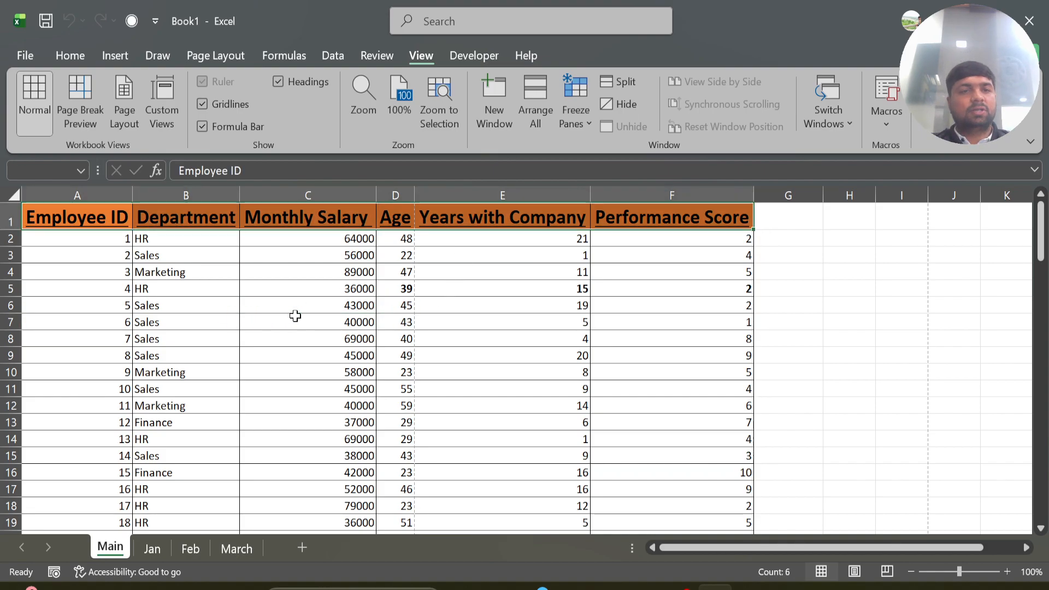
pyautogui.moveTo(79, 208); pyautogui.dragTo(638, 210)
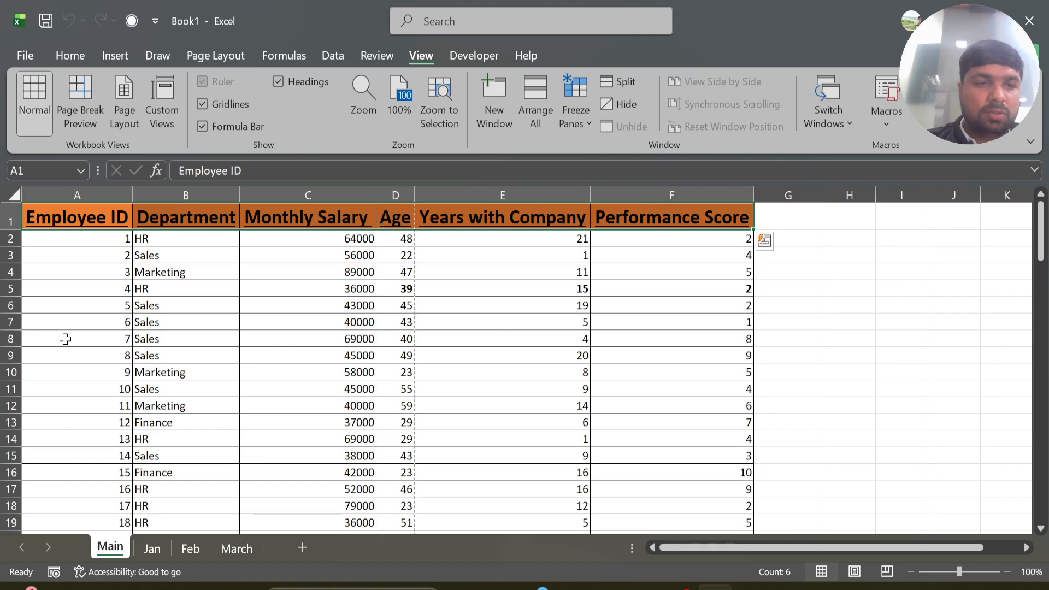
pyautogui.moveTo(56, 339); pyautogui.dragTo(710, 341)
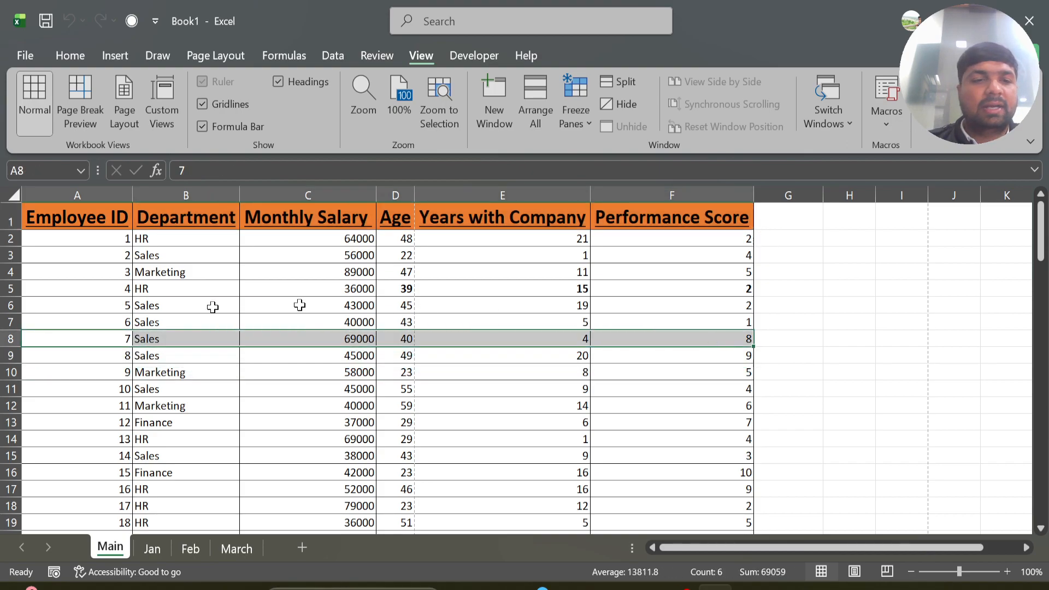
pyautogui.moveTo(59, 410); pyautogui.dragTo(681, 400)
pyautogui.moveTo(74, 470); pyautogui.dragTo(735, 477)
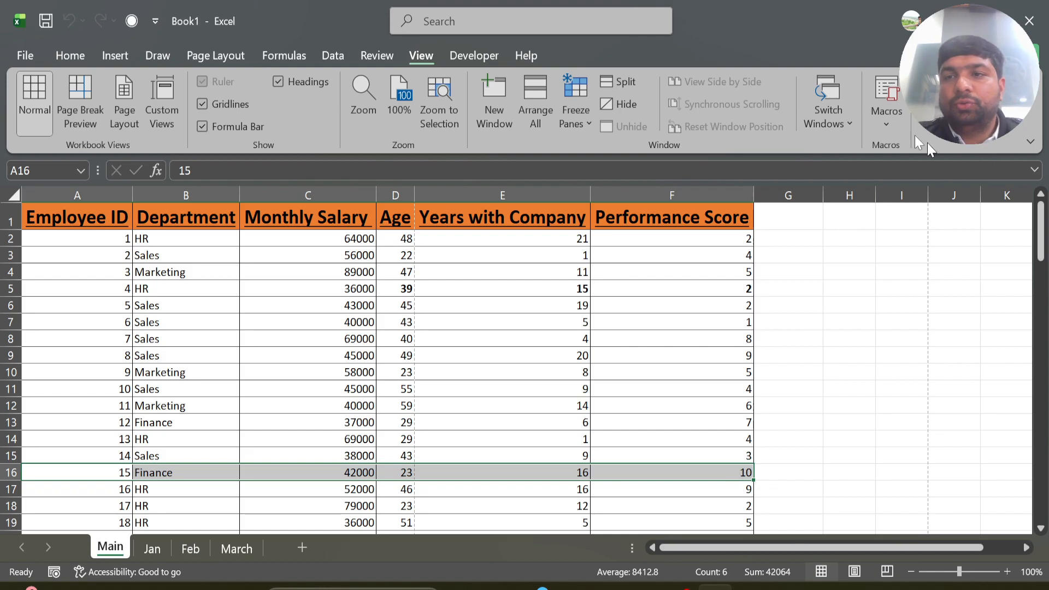
# Turn on Use Relative References for macro recording and check that option's state.
pyautogui.click(886, 120)
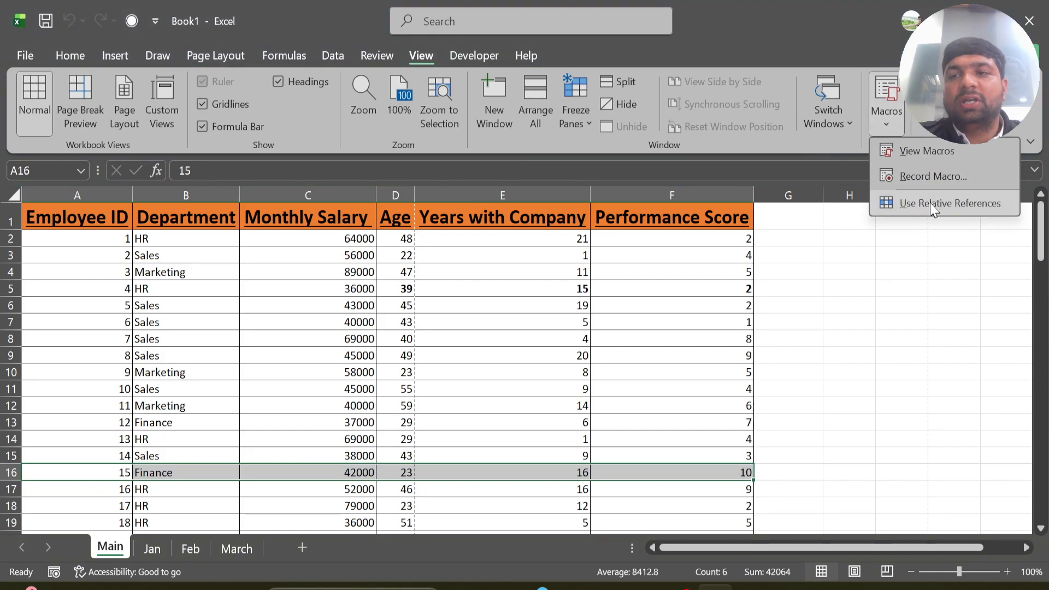
pyautogui.click(897, 204)
pyautogui.click(887, 124)
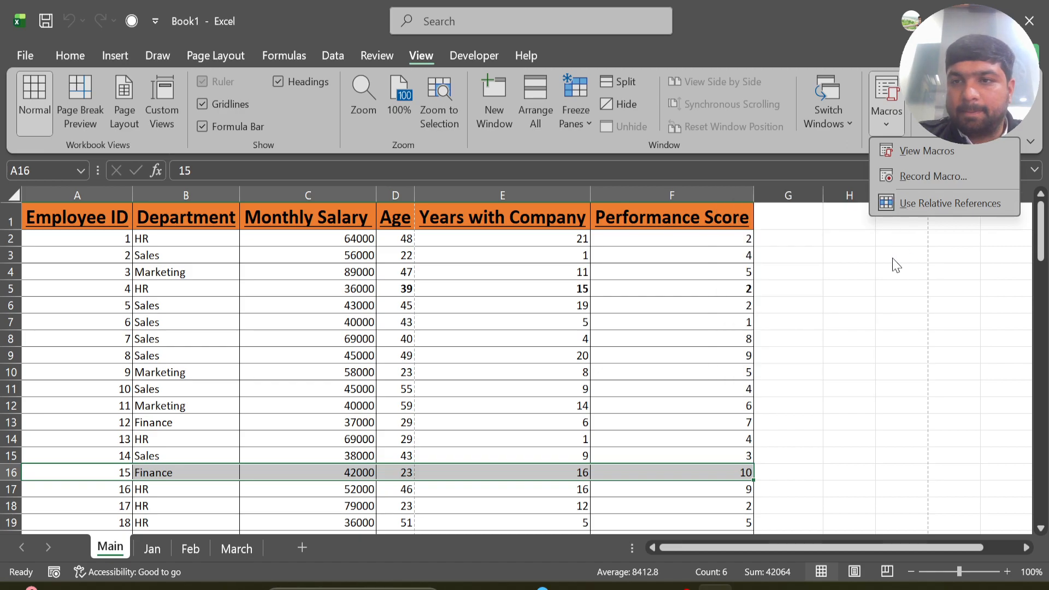
# Magnify the Use Relative References option, switch it off and on again, and close Magnifier.
pyautogui.press('super+plus')
pyautogui.press('super+plus')
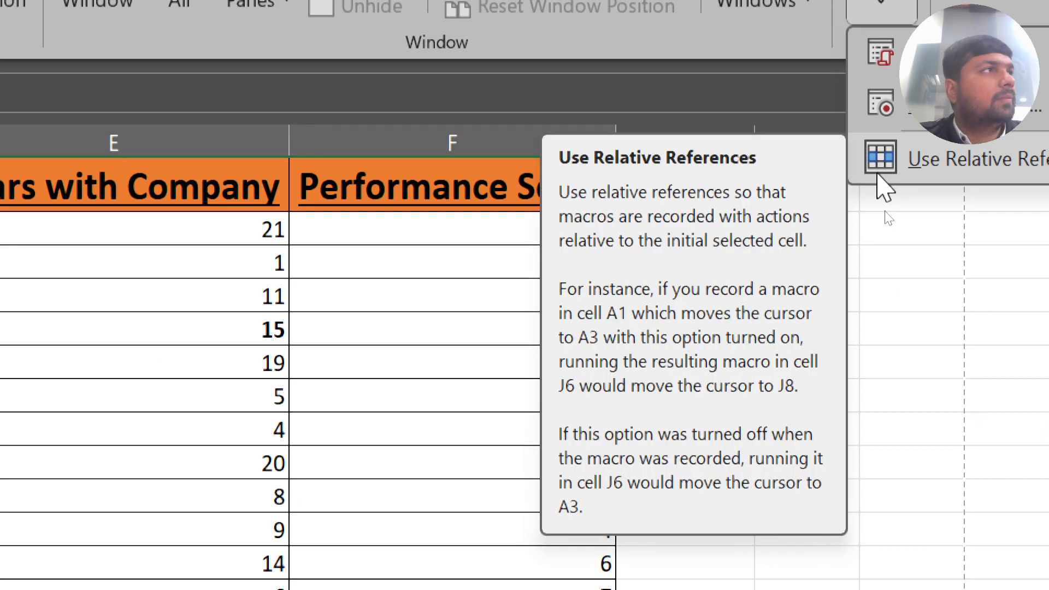
pyautogui.click(932, 165)
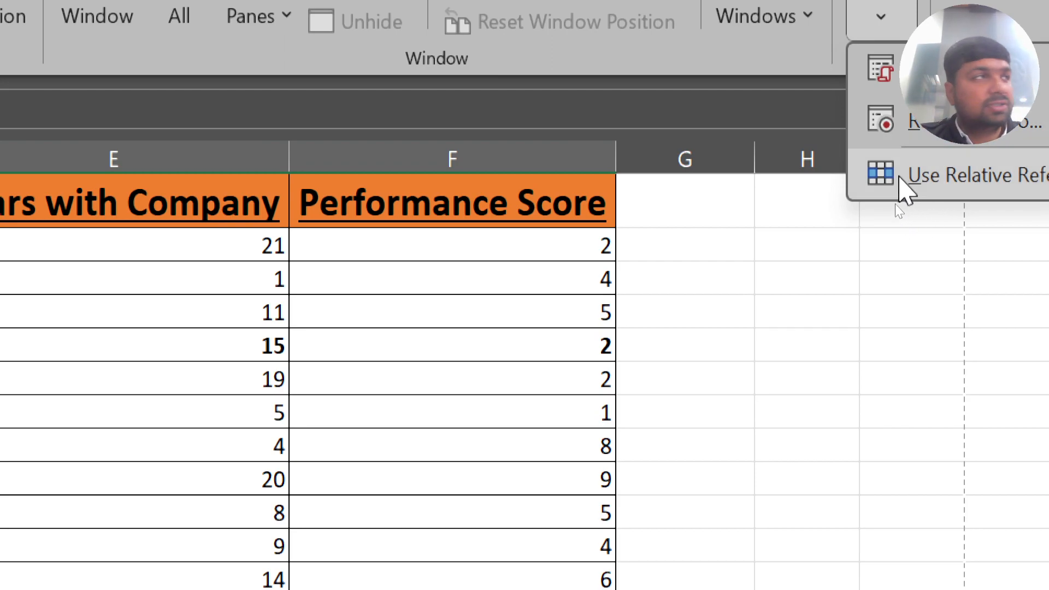
pyautogui.click(901, 178)
pyautogui.click(882, 24)
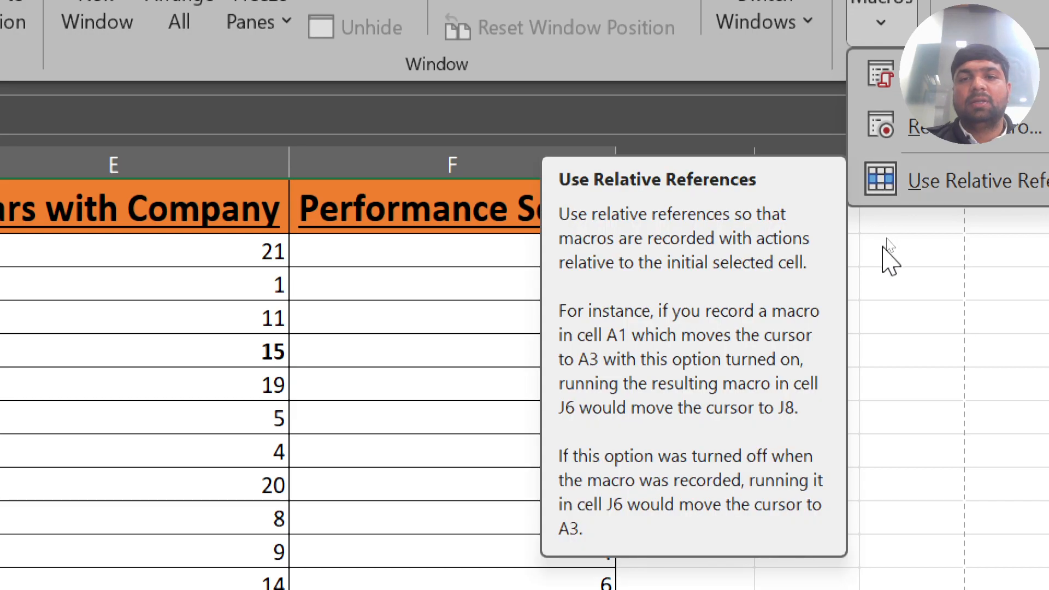
pyautogui.press('super+minus')
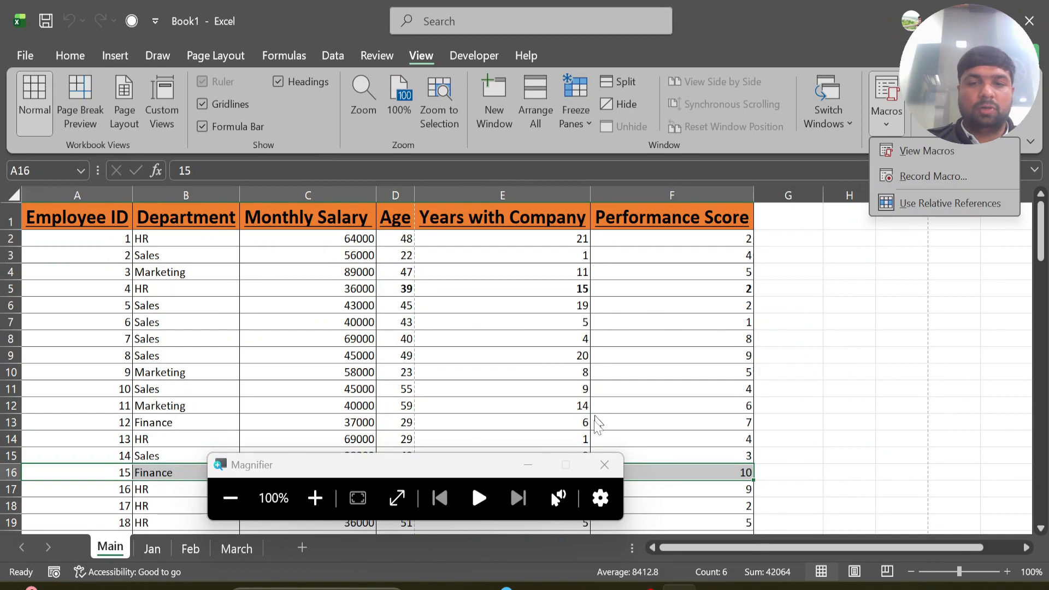
pyautogui.click(605, 465)
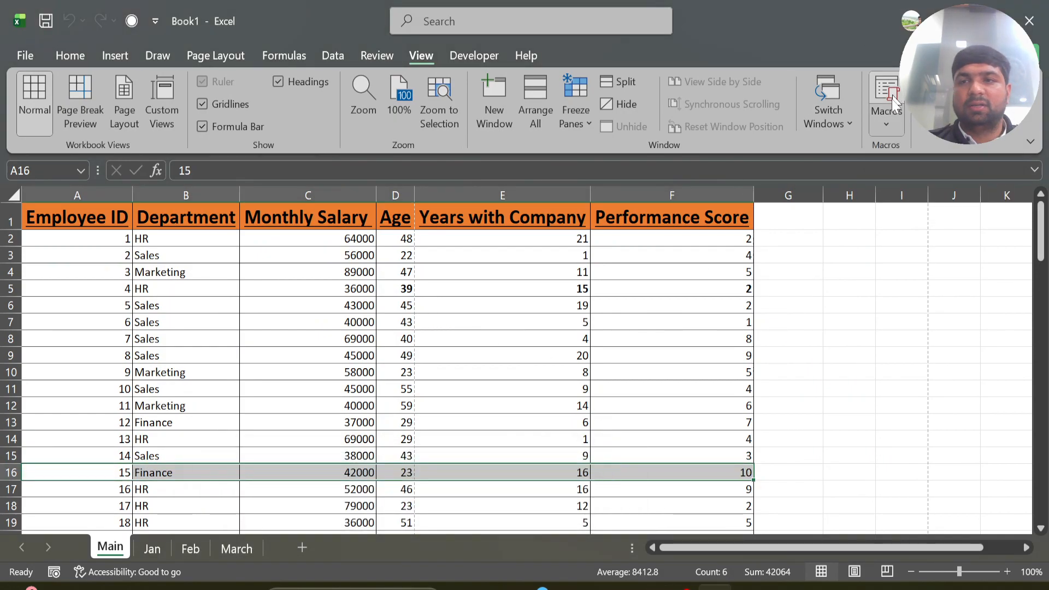
# Set up a new recorded macro and name it Formatting_Row.
pyautogui.click(888, 130)
pyautogui.click(909, 175)
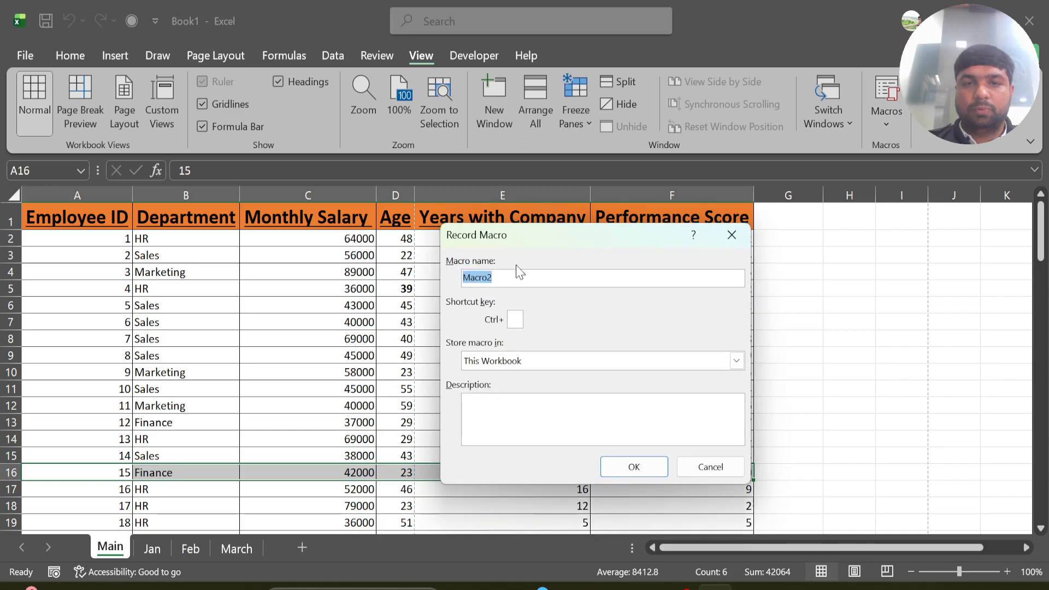
pyautogui.click(506, 279)
pyautogui.press('BackSpace')
pyautogui.press('BackSpace')
pyautogui.press('BackSpace')
pyautogui.press('BackSpace')
pyautogui.press('BackSpace')
pyautogui.press('BackSpace')
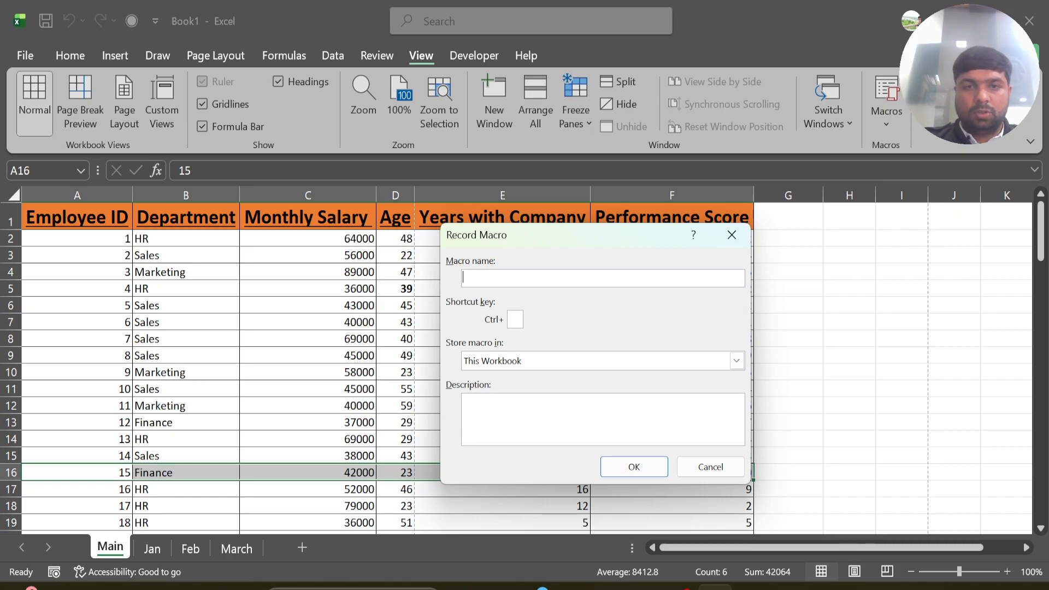
pyautogui.write('Fo')
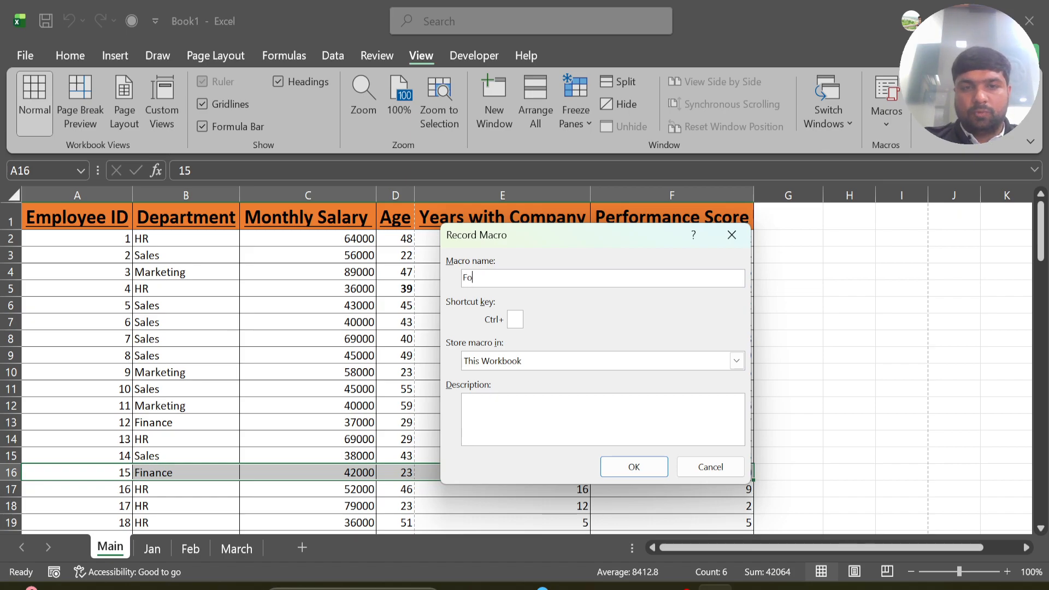
pyautogui.write('rmatting_Row')
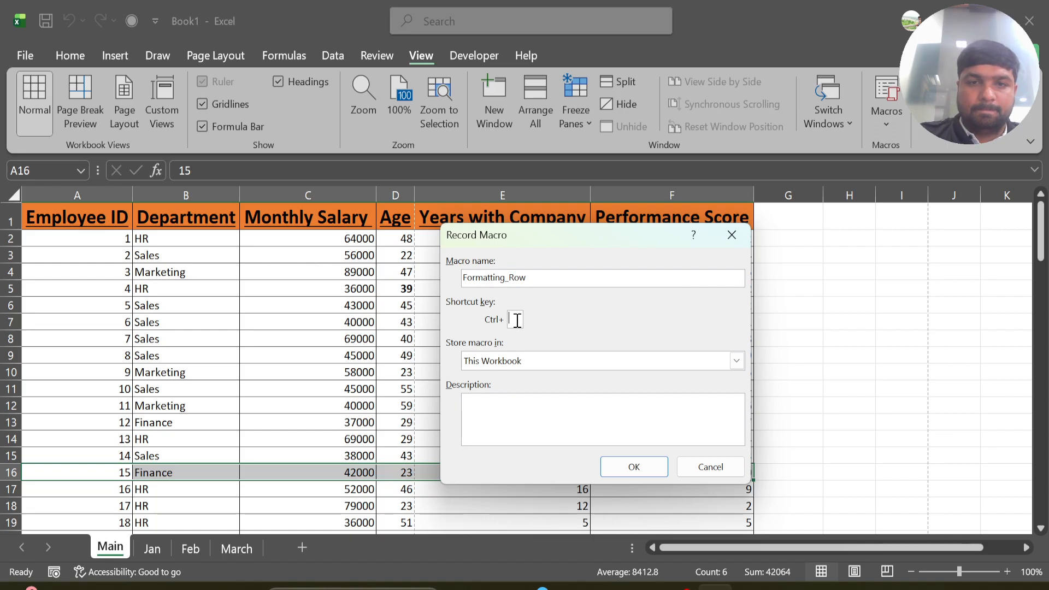
# Assign the letter G with Shift as the macro's shortcut, describe it as "Formatting of rows with Relative Index", and start recording.
pyautogui.write('G')
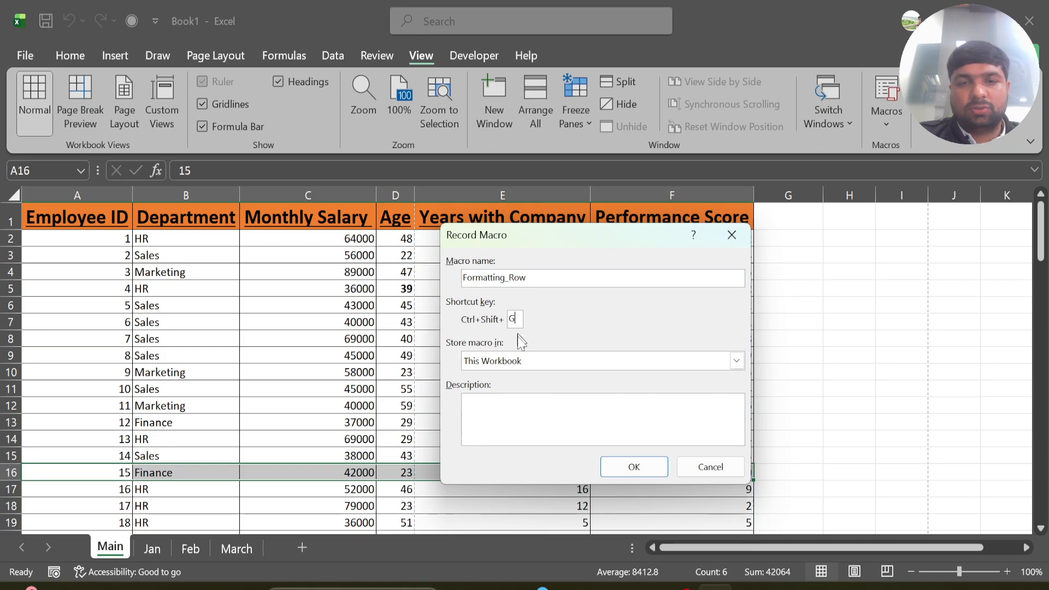
pyautogui.click(484, 413)
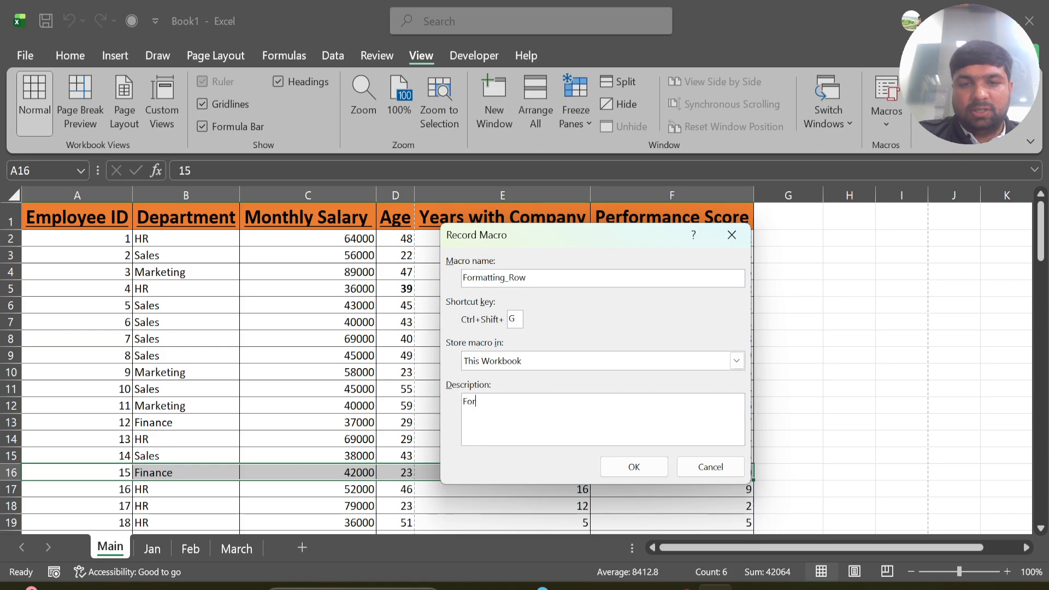
pyautogui.write('Formatting of rows with Relative Index')
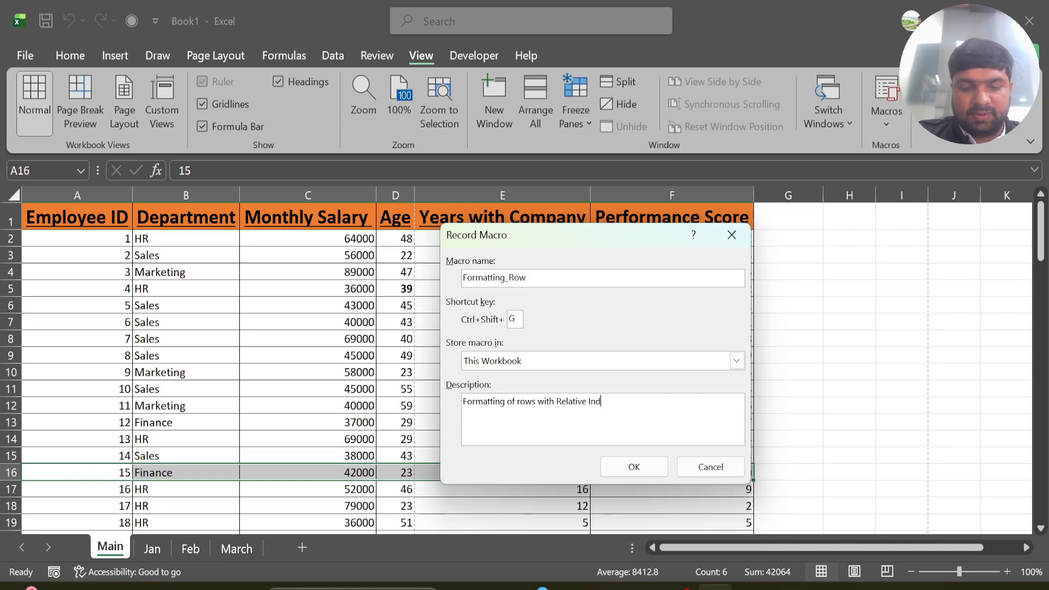
pyautogui.click(632, 475)
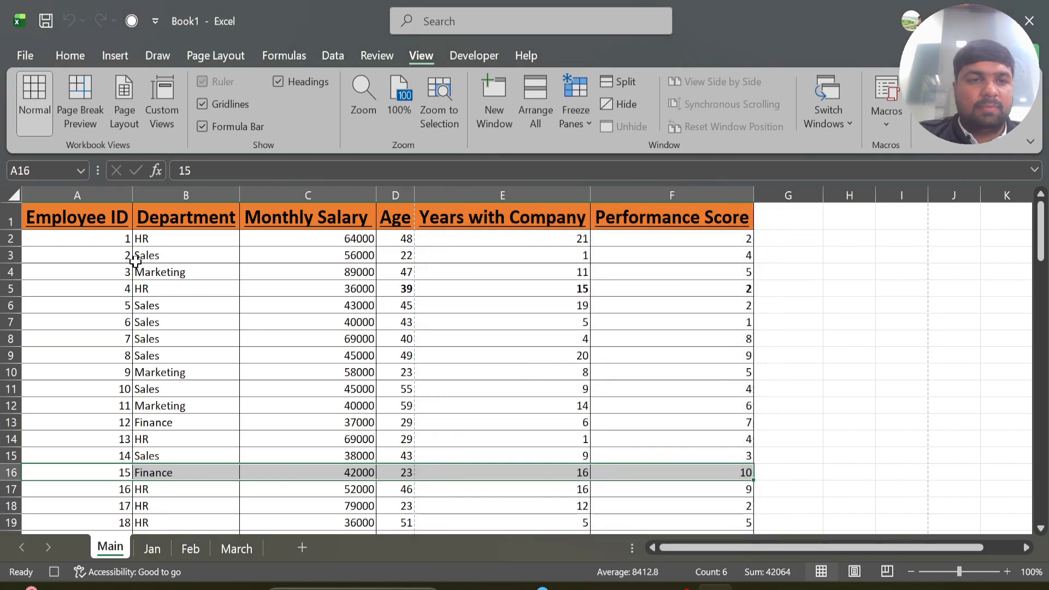
# Fill the data row A4:F4 with orange while the macro is recording.
pyautogui.click(49, 272)
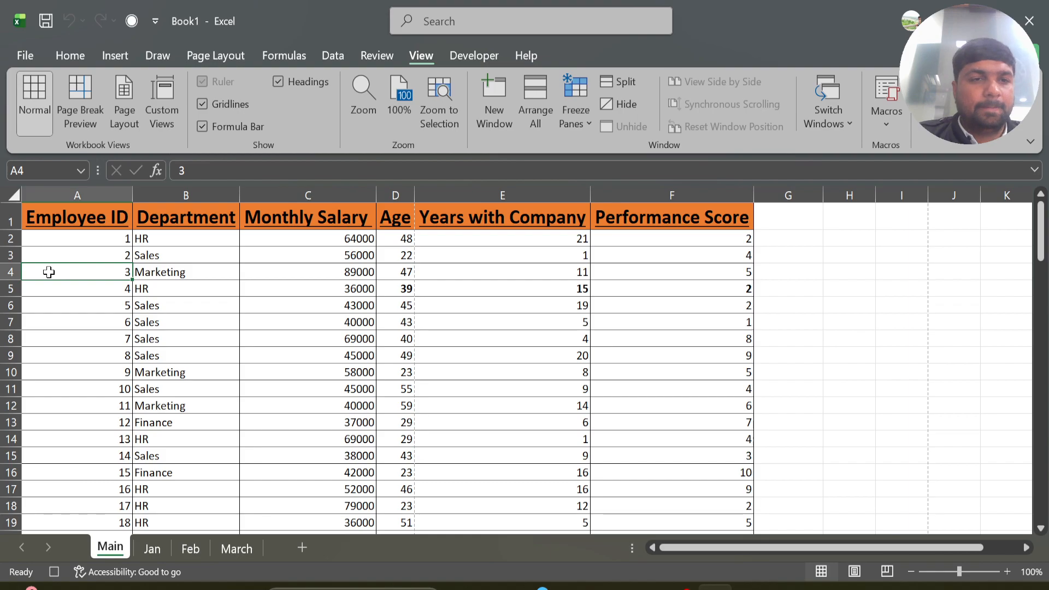
pyautogui.hotkey('shift', 'Right')
pyautogui.hotkey('shift', 'Right')
pyautogui.hotkey('shift', 'Right')
pyautogui.hotkey('shift', 'Right')
pyautogui.hotkey('shift', 'Right')
pyautogui.hotkey('shift', 'Right')
pyautogui.hotkey('shift', 'Left')
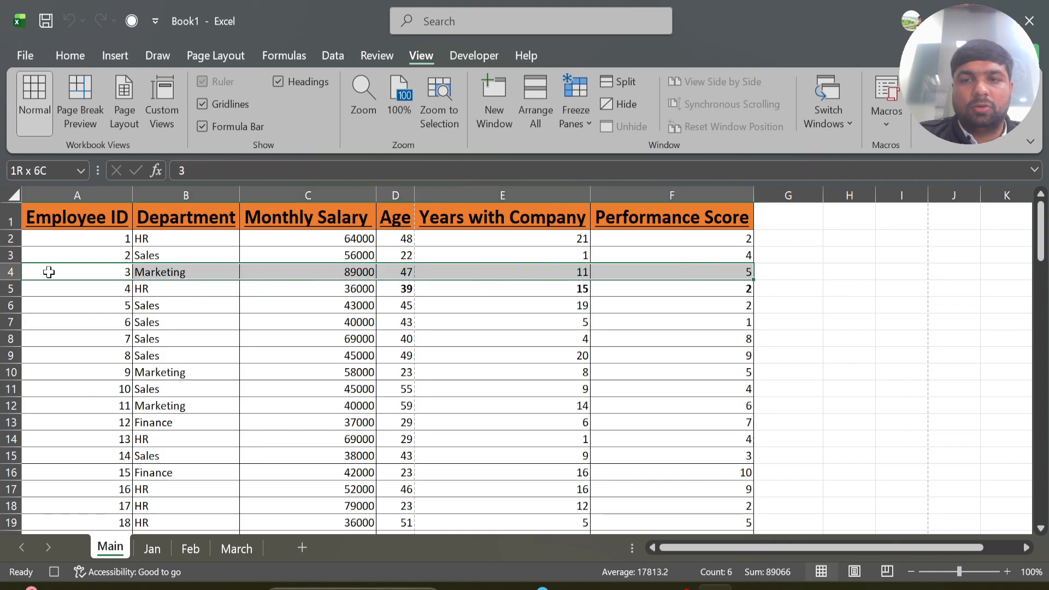
pyautogui.click(60, 61)
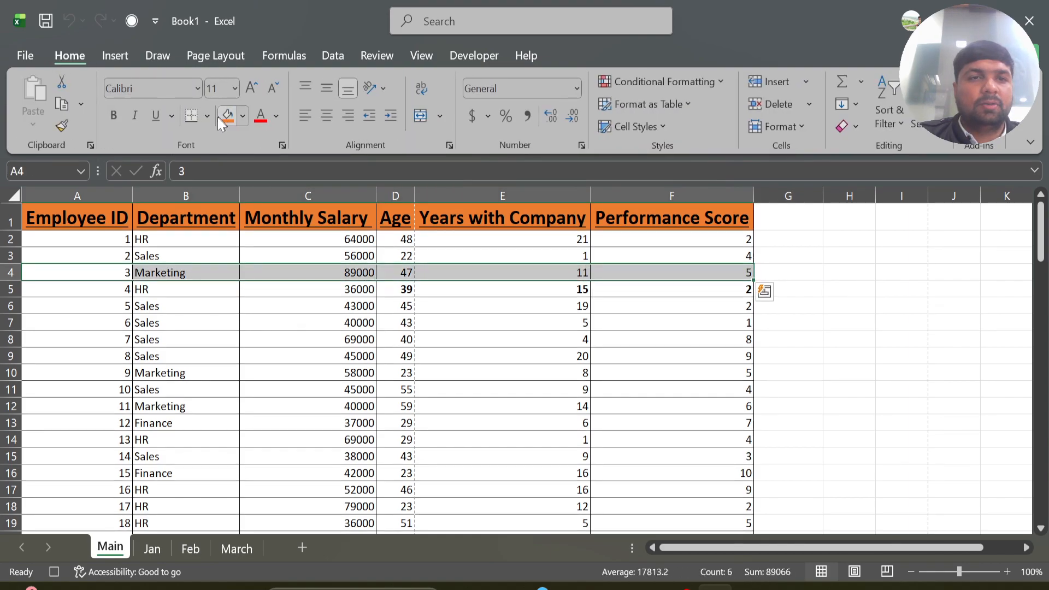
pyautogui.click(225, 120)
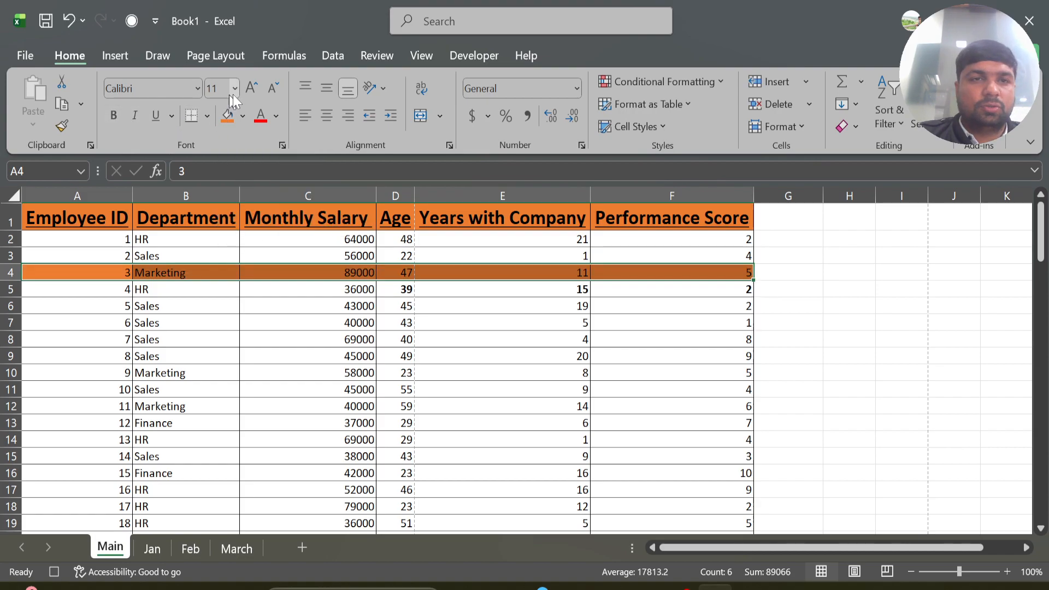
# Increase the font size of A4:F4 to 14, make the text italic, and stop recording the macro.
pyautogui.click(252, 93)
pyautogui.click(251, 93)
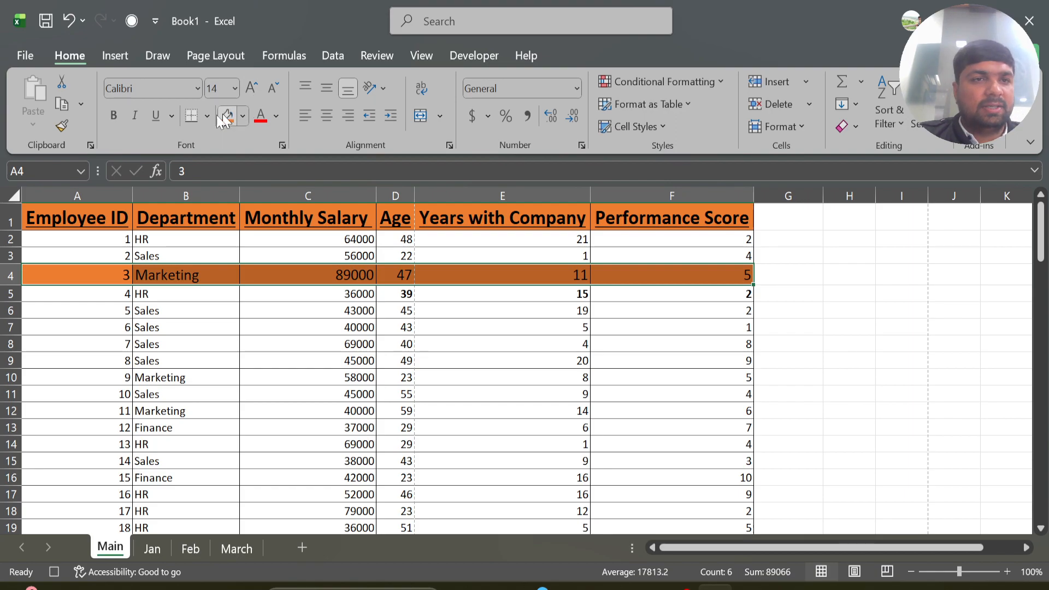
pyautogui.click(135, 115)
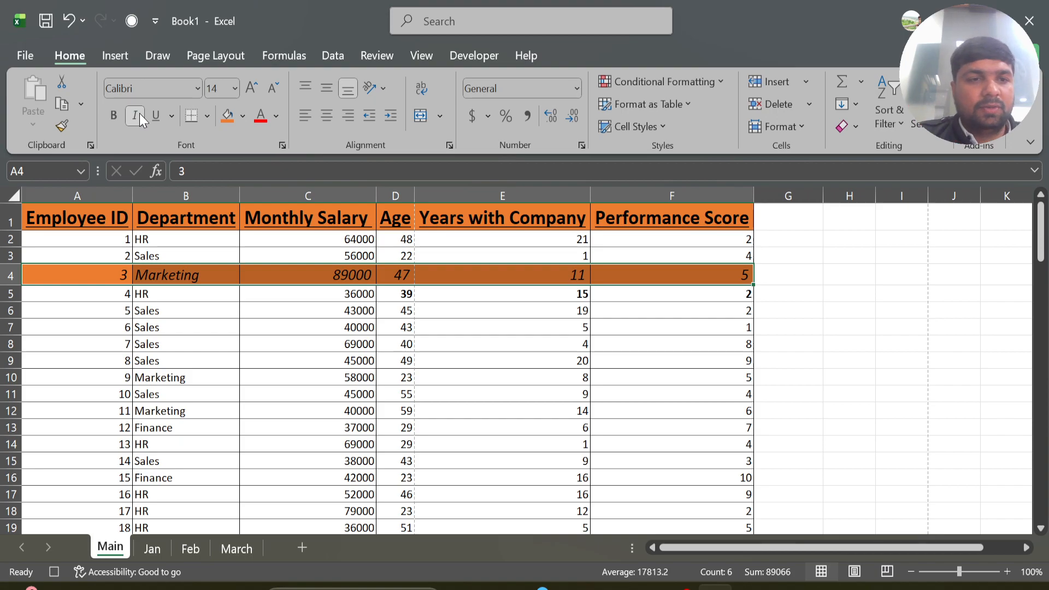
pyautogui.click(60, 568)
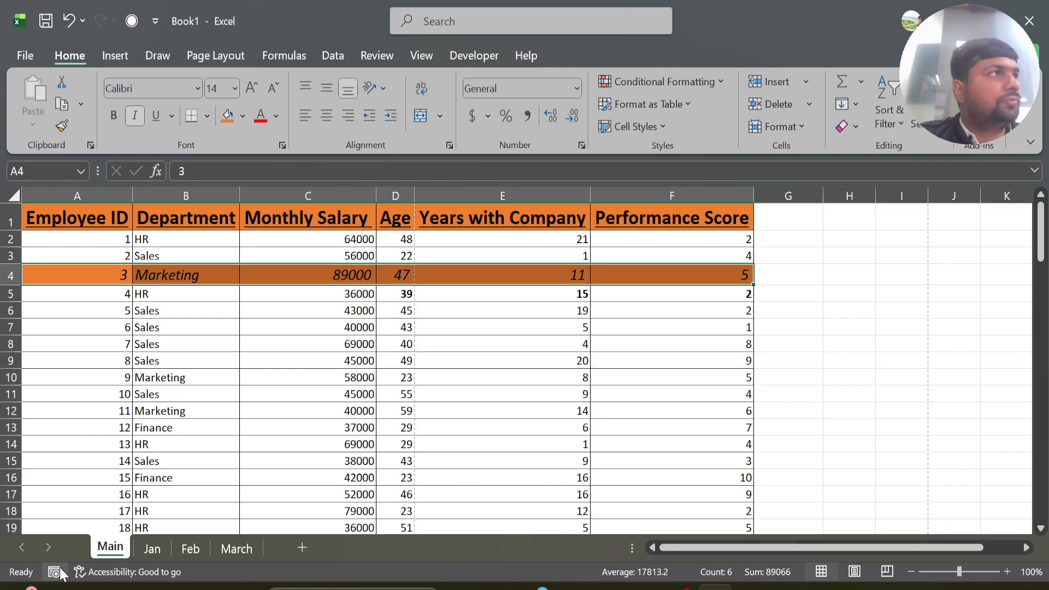
# Run the Formatting_Row macro with its assigned shortcut from cell A14 and again from cell A17.
pyautogui.click(54, 442)
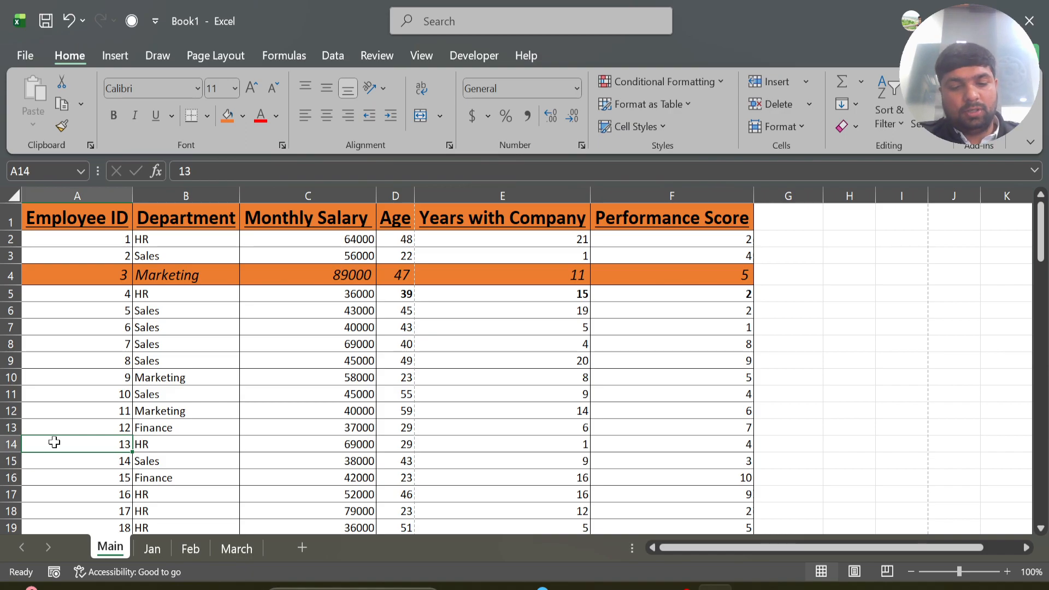
pyautogui.hotkey('ctrl', 'm')
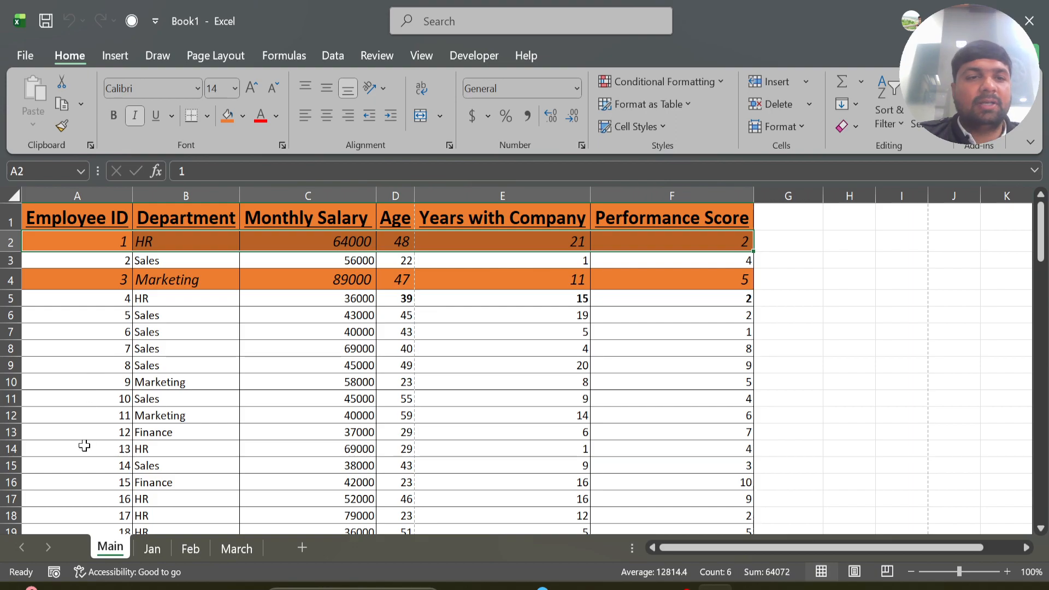
pyautogui.click(93, 395)
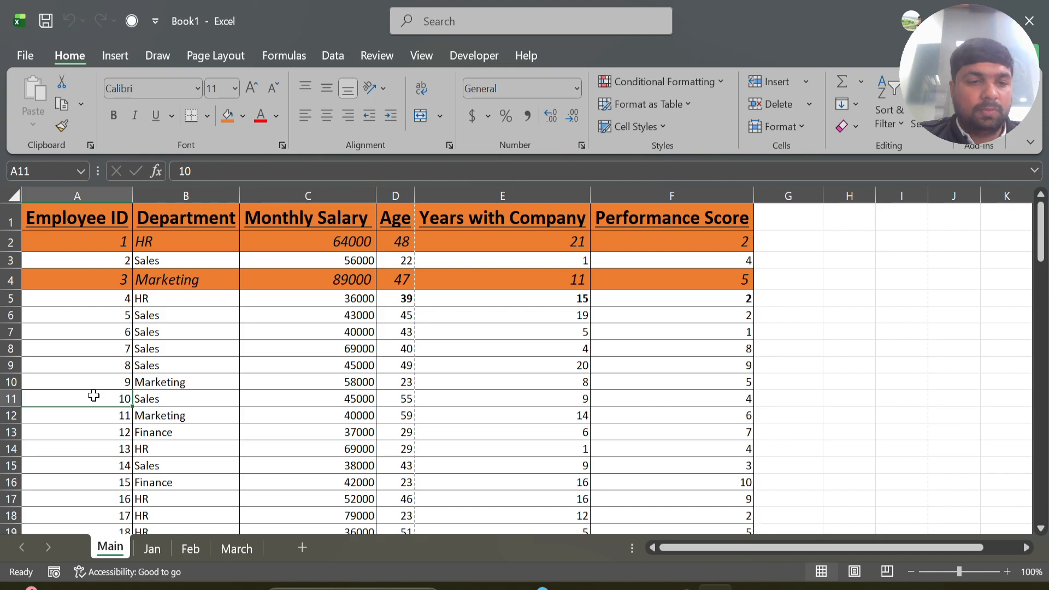
pyautogui.click(77, 497)
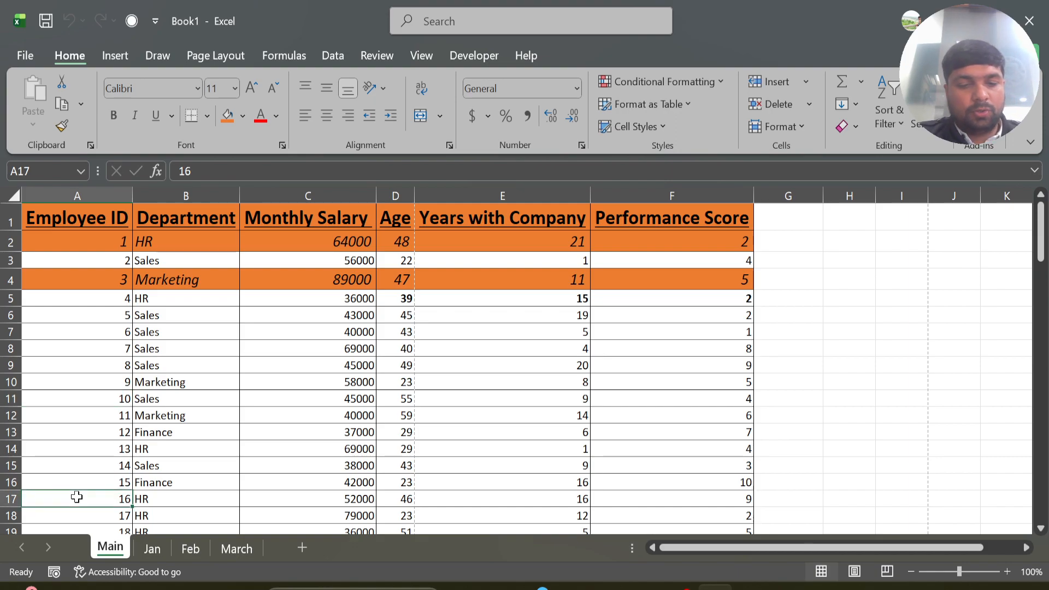
pyautogui.hotkey('ctrl', 'q')
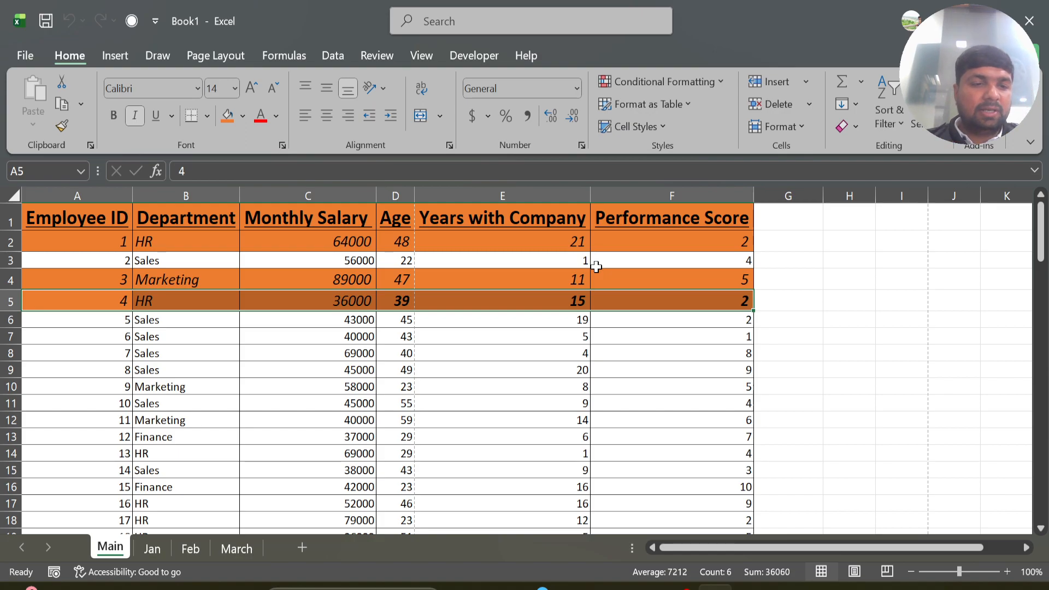
# Select the data row A15:F15.
pyautogui.hotkey('shift', 'Right')
pyautogui.click(66, 469)
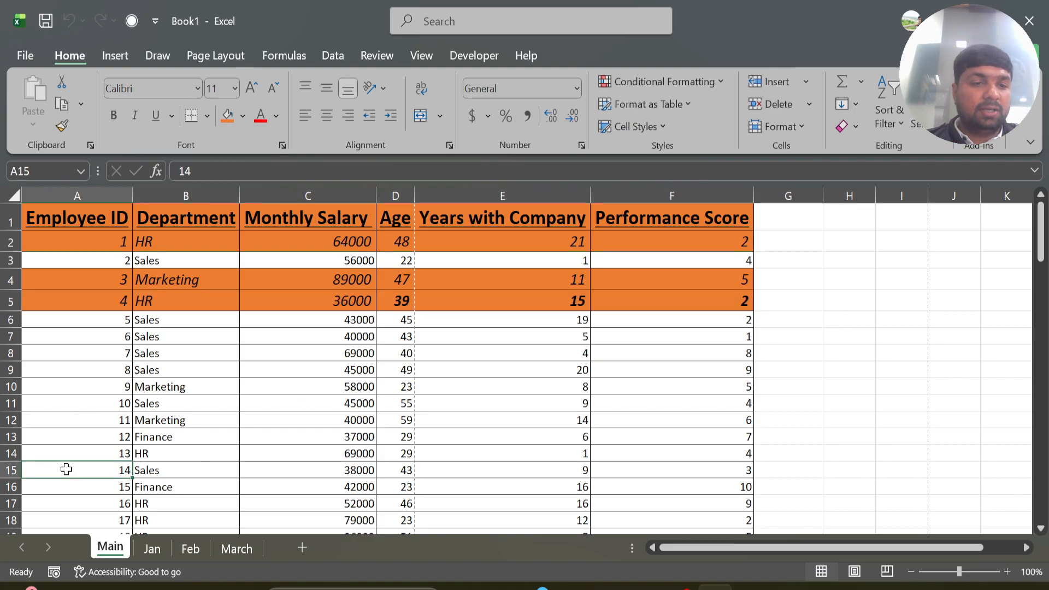
pyautogui.hotkey('shift', 'Right')
pyautogui.hotkey('shift', 'Right')
pyautogui.hotkey('shift', 'Right')
pyautogui.hotkey('shift', 'Right')
pyautogui.hotkey('shift', 'Right')
pyautogui.hotkey('shift', 'Right')
pyautogui.hotkey('shift', 'Left')
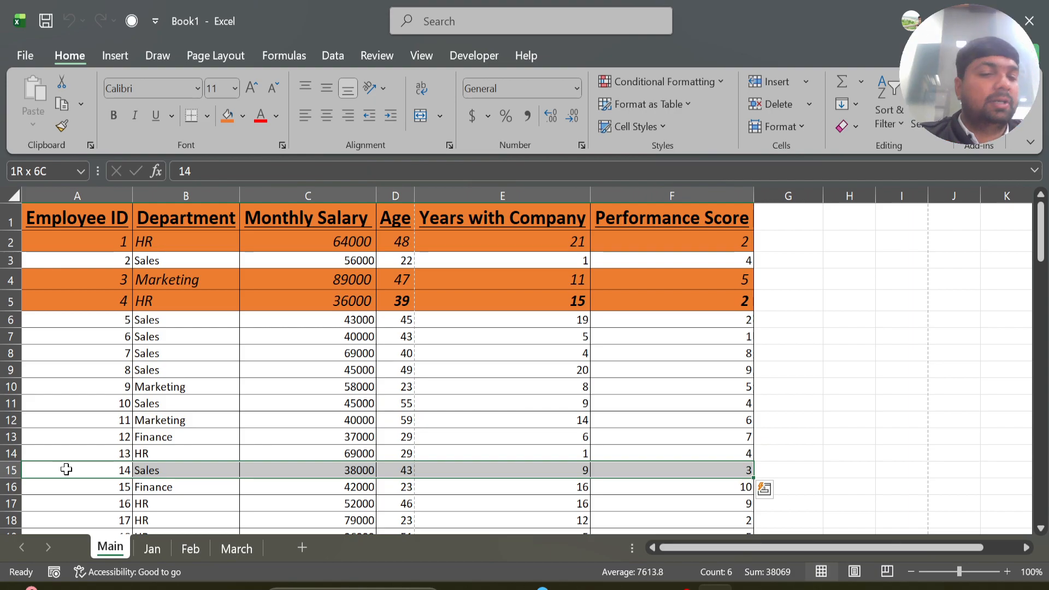
# Run the Formatting_Row macro once more, this time starting from cell A35.
pyautogui.scroll(-6, 67, 470)
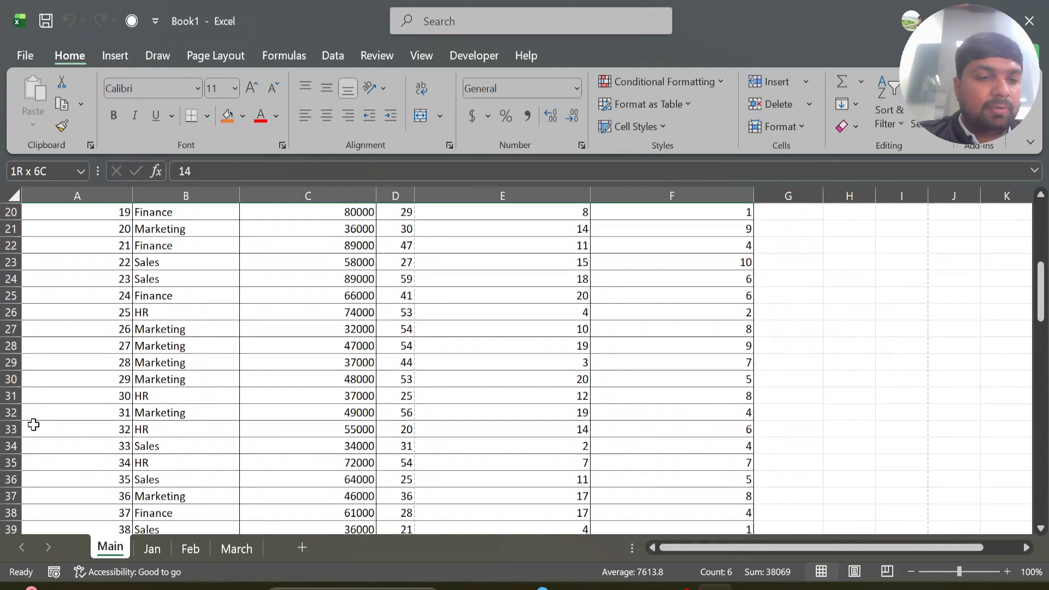
pyautogui.click(49, 464)
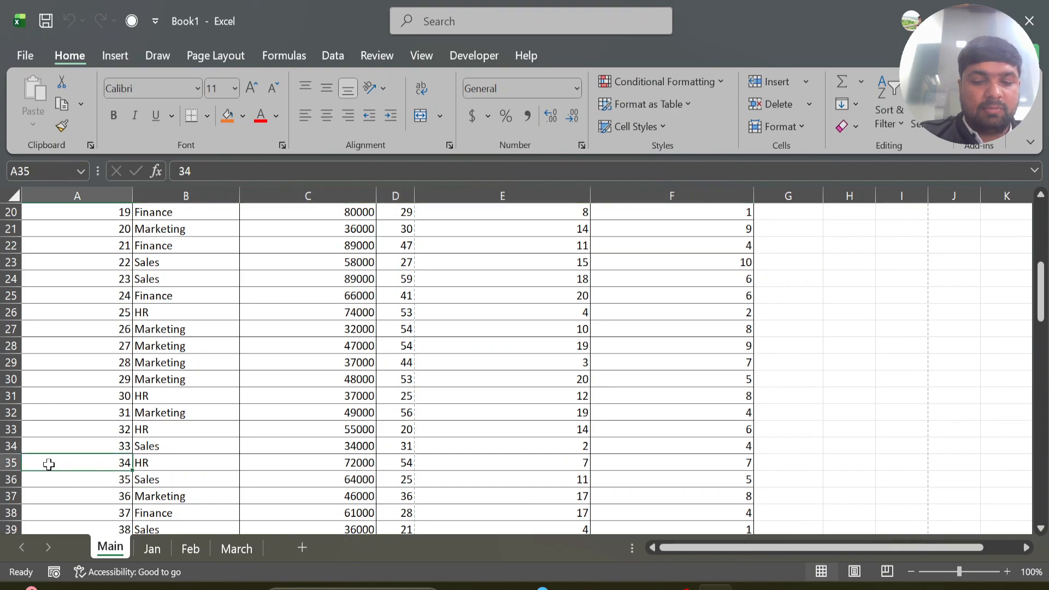
pyautogui.hotkey('ctrl', 'q')
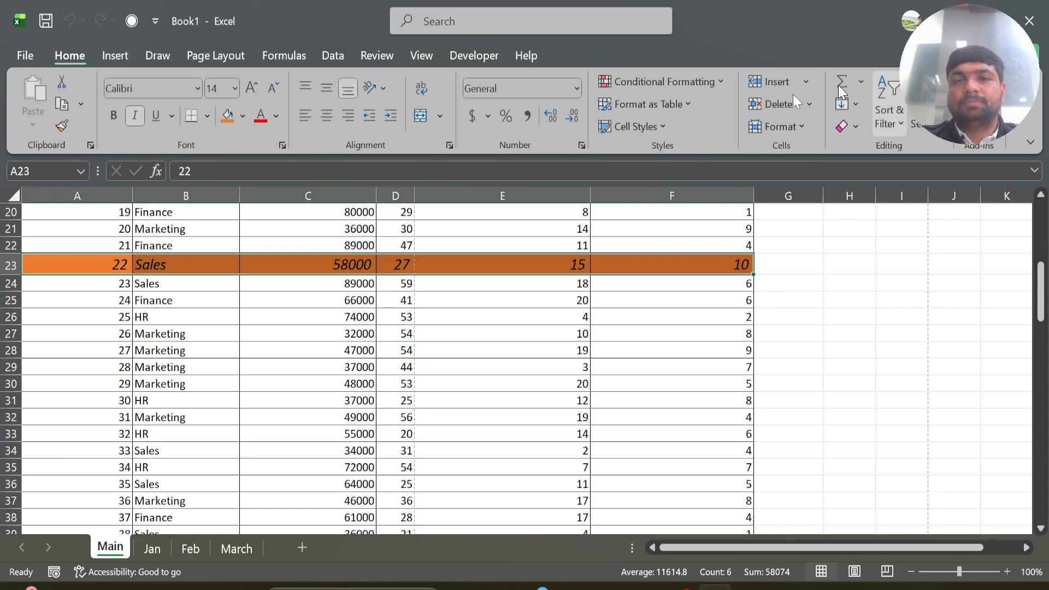
# Open the Formatting_Row macro's code for editing in the Visual Basic editor, shown beside the worksheet.
pyautogui.click(421, 57)
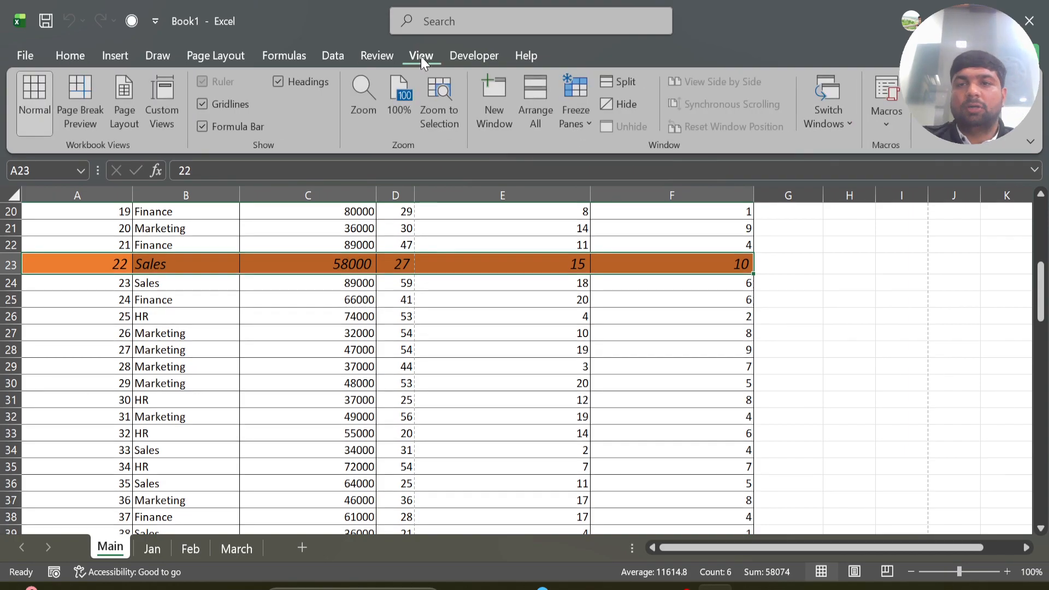
pyautogui.click(878, 128)
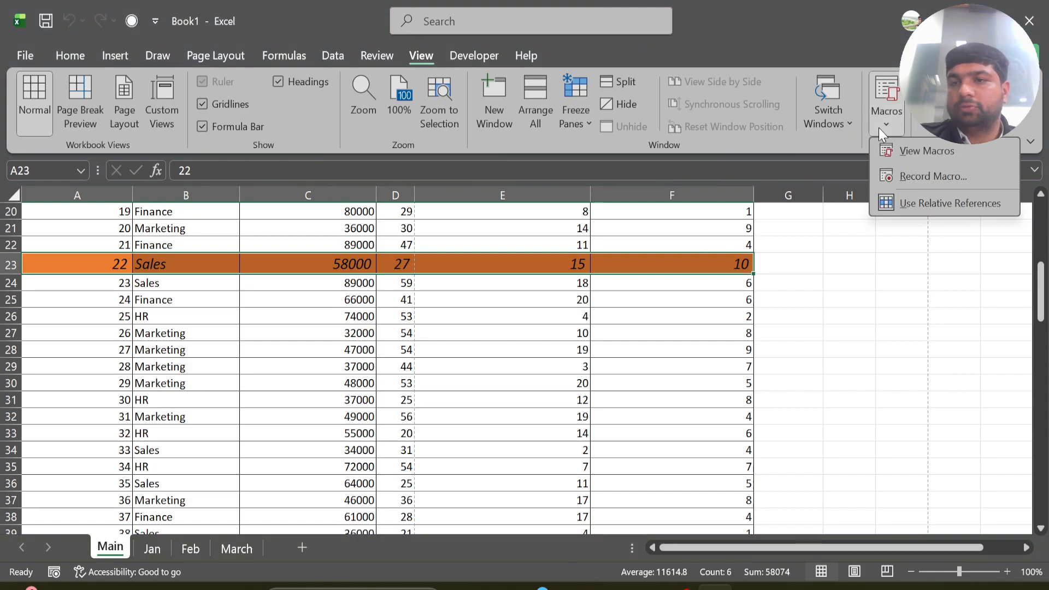
pyautogui.click(914, 149)
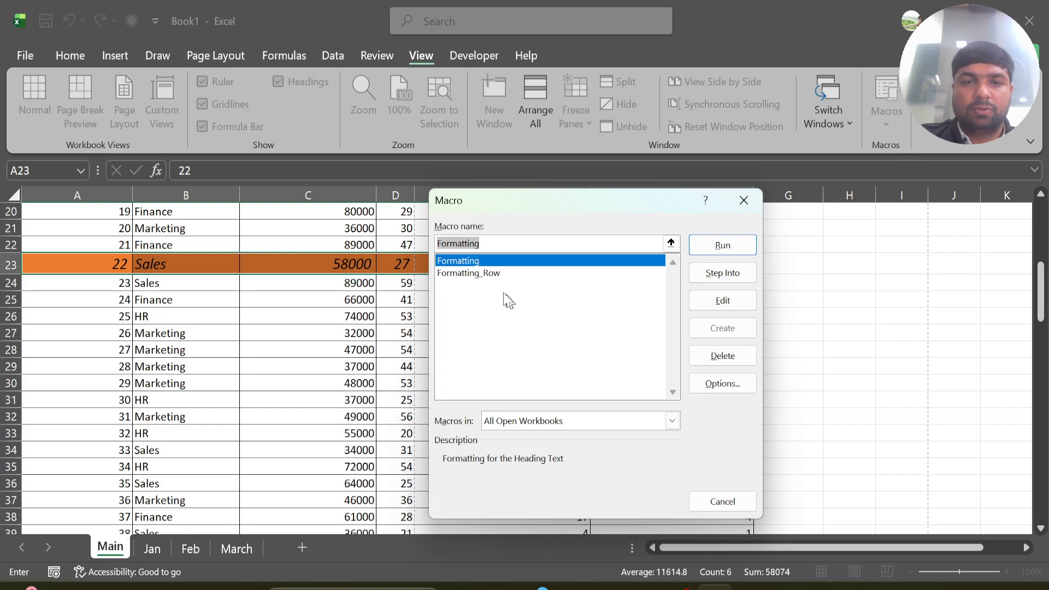
pyautogui.click(476, 275)
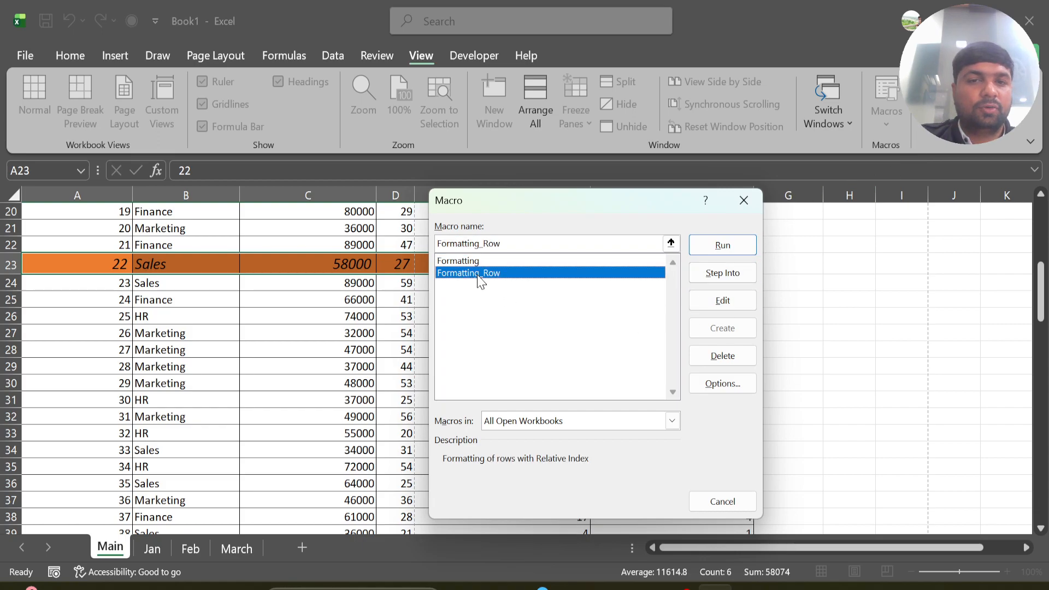
pyautogui.click(713, 304)
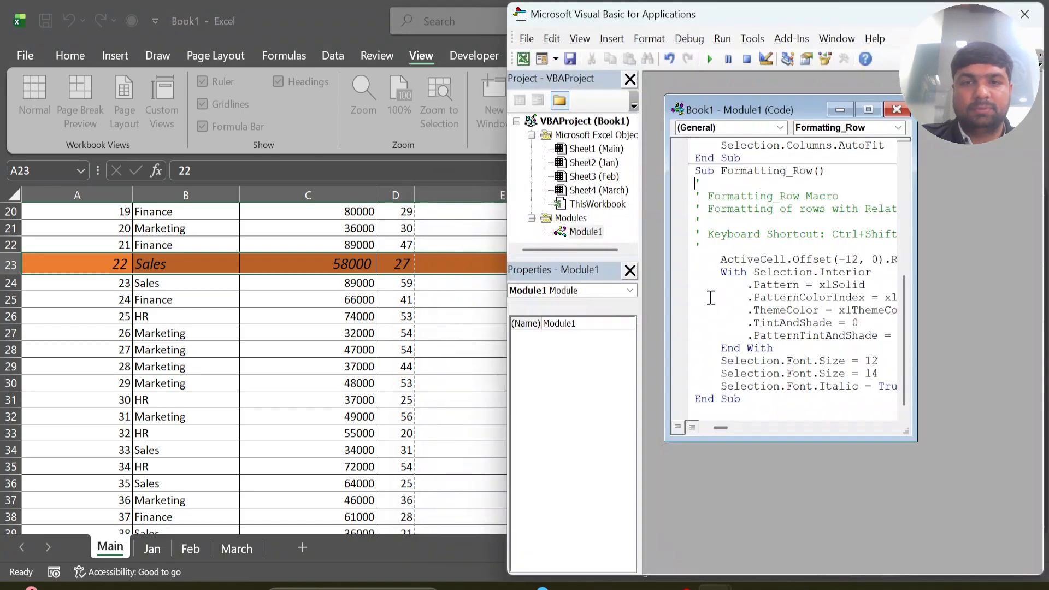
pyautogui.hotkey('alt', 'F11')
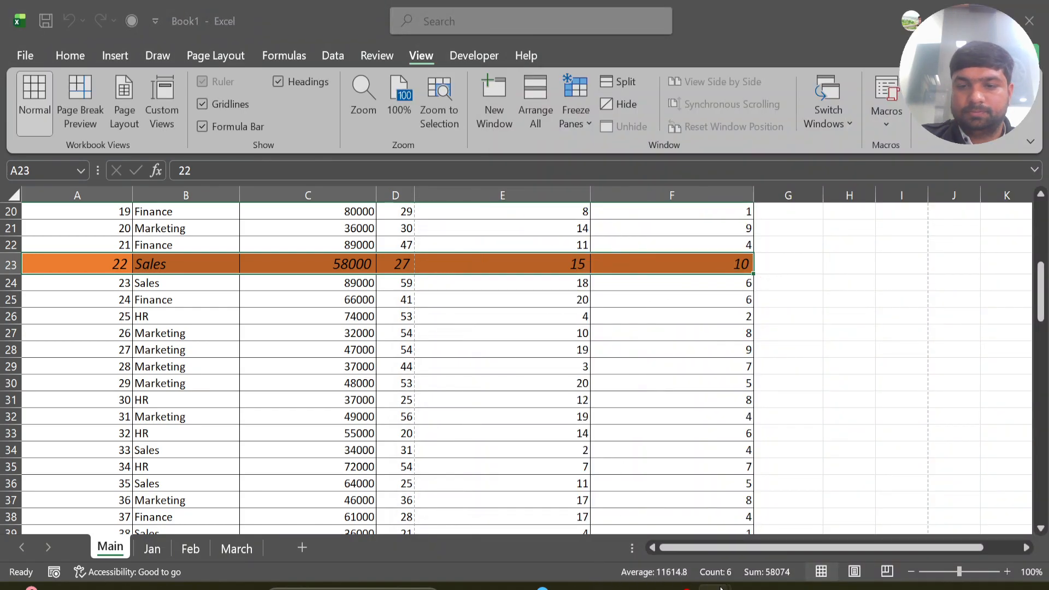
pyautogui.moveTo(716, 587)
pyautogui.click(773, 529)
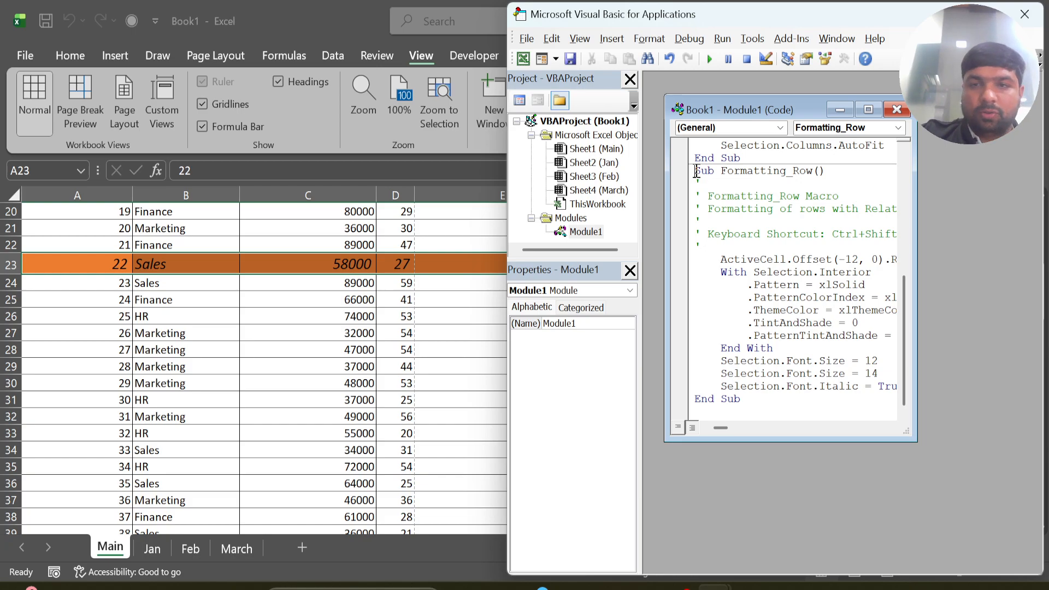
# Step through Formatting_Row line by line until the orange fill is applied to row 11.
pyautogui.press('F8')
pyautogui.press('F8')
pyautogui.press('F8')
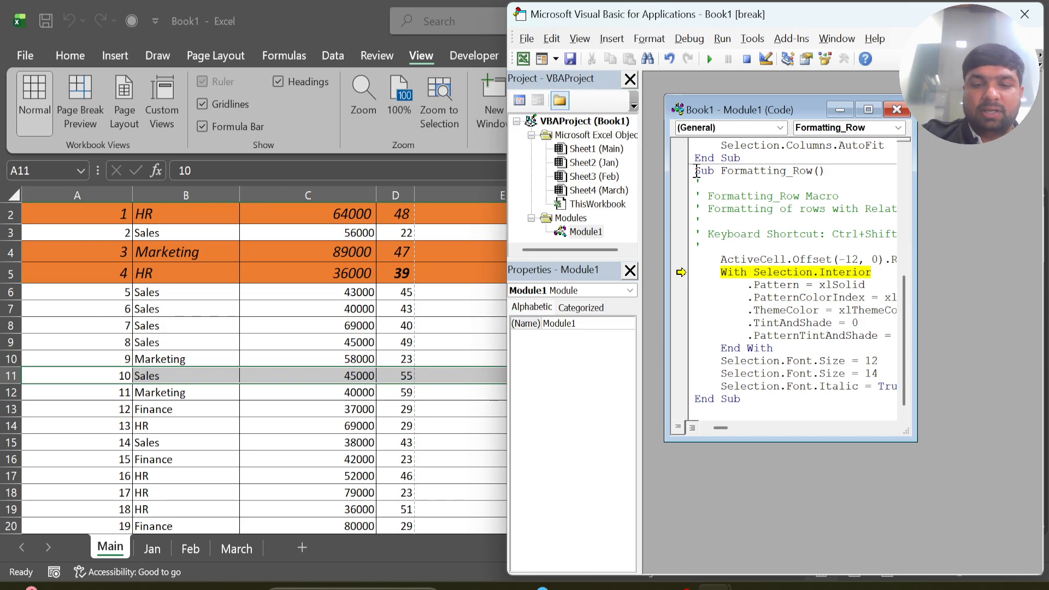
pyautogui.press('F8')
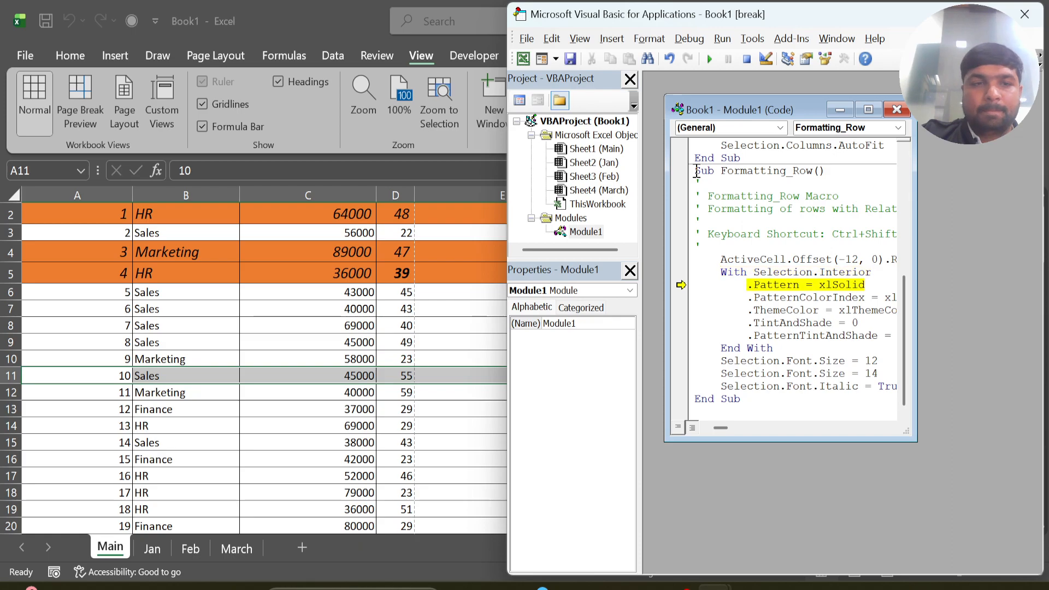
pyautogui.press('F8')
pyautogui.press('F8')
pyautogui.press('F8')
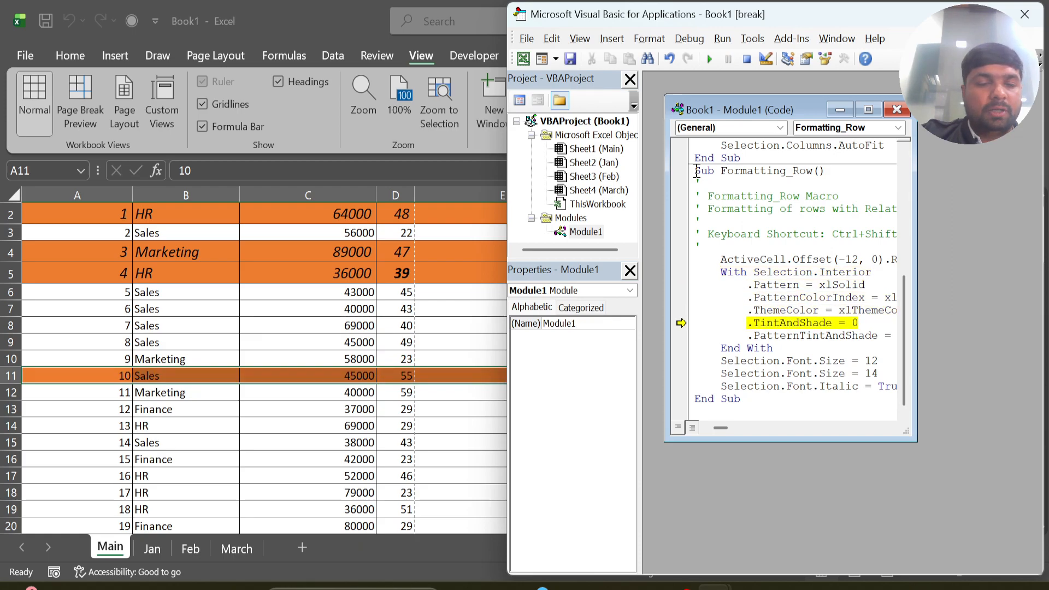
# Continue stepping through the remaining lines of Formatting_Row to apply font size 14 and italic to row 11.
pyautogui.press('F8')
pyautogui.press('F8')
pyautogui.press('F8')
pyautogui.press('F8')
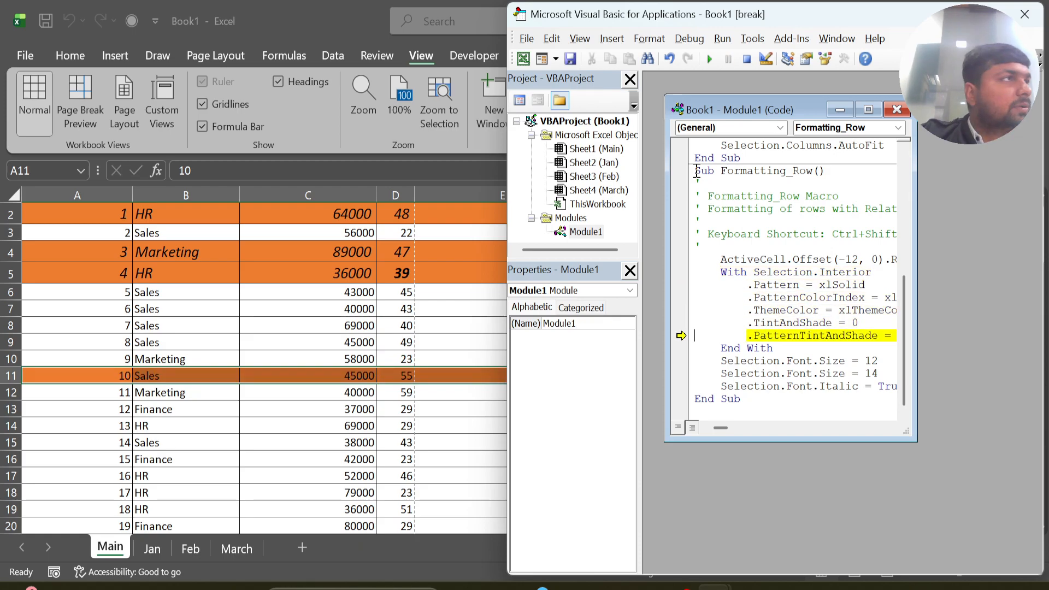
pyautogui.press('F8')
pyautogui.press('F8')
pyautogui.press('F8')
# Try to step through Formatting_Row again from cell A11, then end the run.
pyautogui.press('F8')
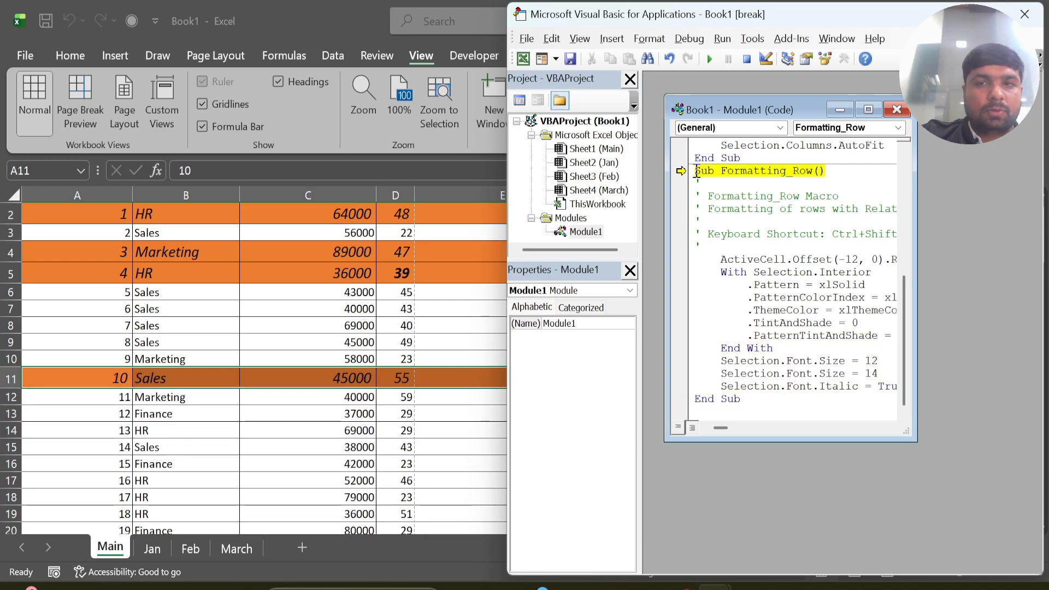
pyautogui.press('F8')
pyautogui.press('F8')
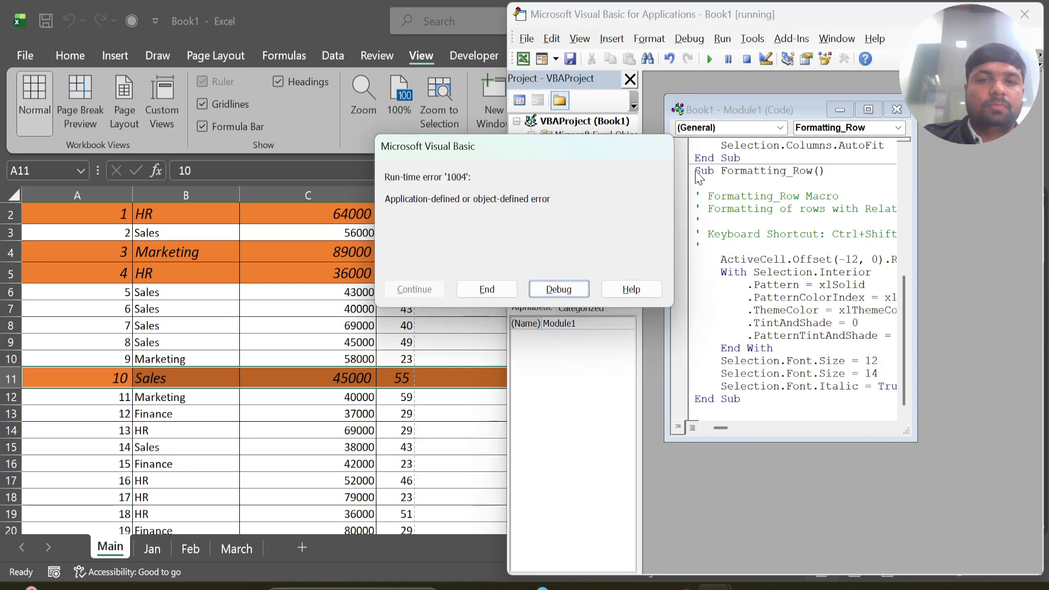
pyautogui.click(487, 289)
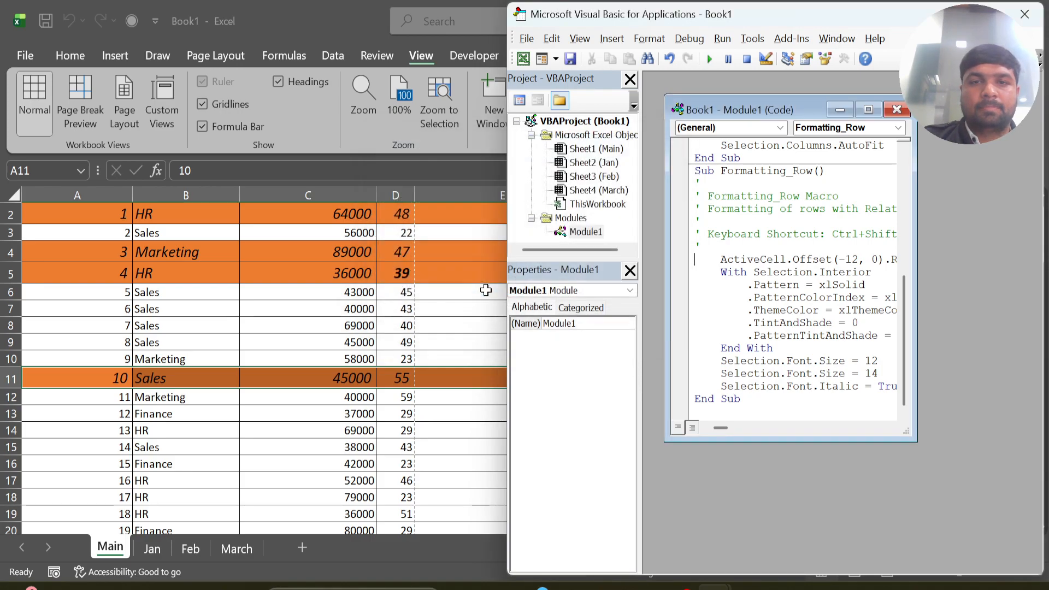
# Set the row offset in Formatting_Row's ActiveCell.Offset line to 0, then return to the worksheet.
pyautogui.click(860, 259)
pyautogui.press('BackSpace')
pyautogui.press('BackSpace')
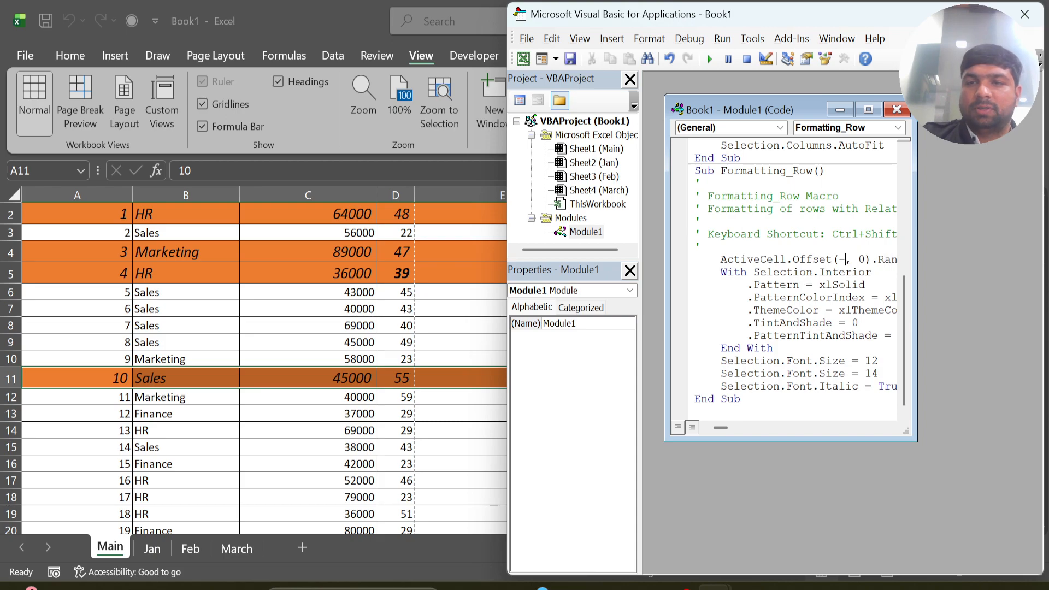
pyautogui.press('BackSpace')
pyautogui.write('0')
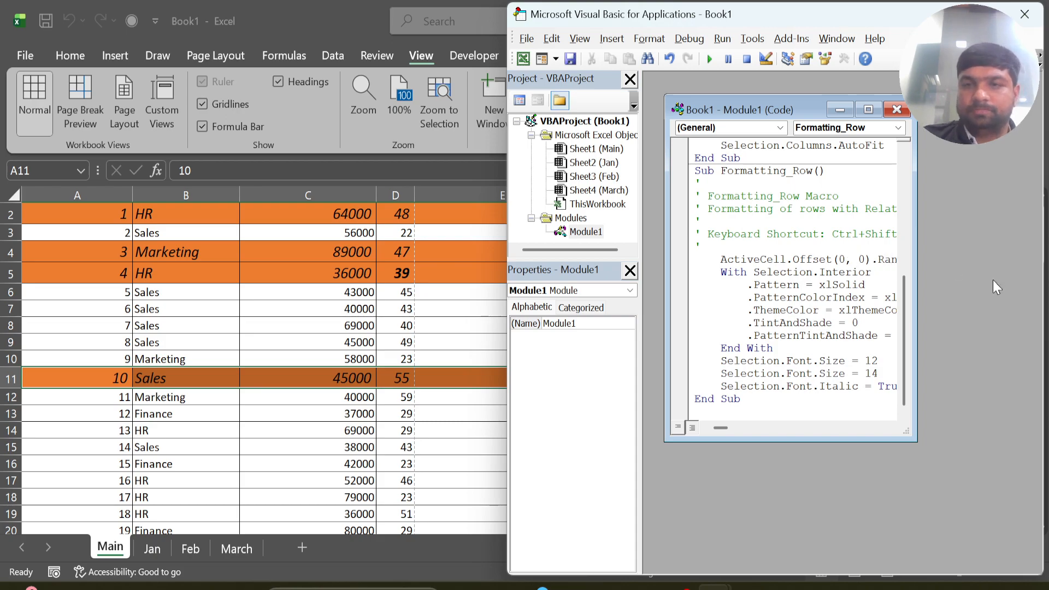
pyautogui.click(840, 110)
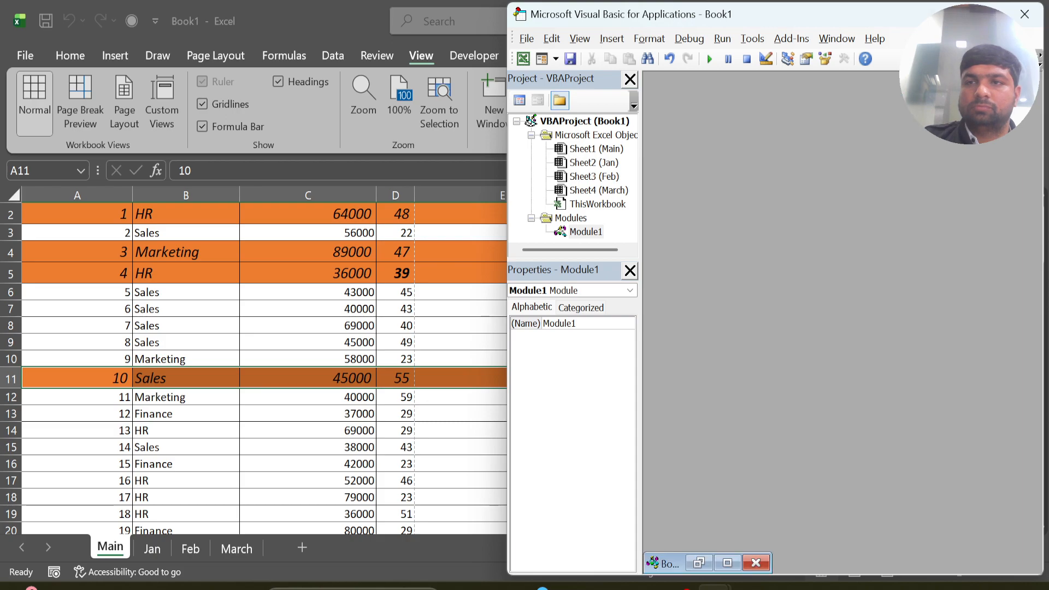
pyautogui.click(949, 14)
# Run the edited Formatting_Row macro from cell A16 and from cell A30 on the Main sheet.
pyautogui.click(217, 466)
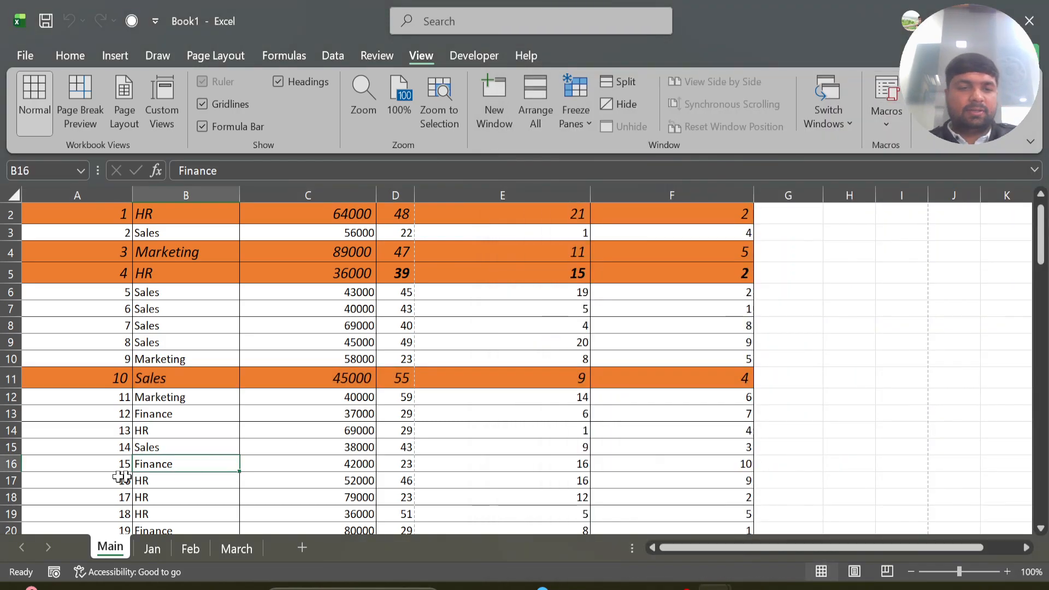
pyautogui.click(84, 471)
pyautogui.hotkey('ctrl', 'q')
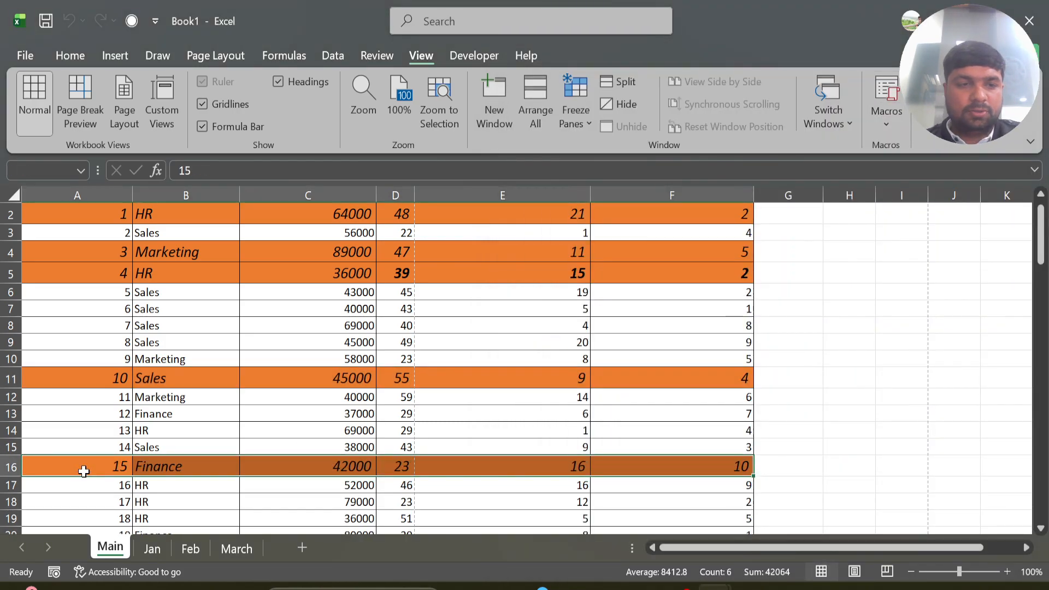
pyautogui.scroll(-5, 84, 469)
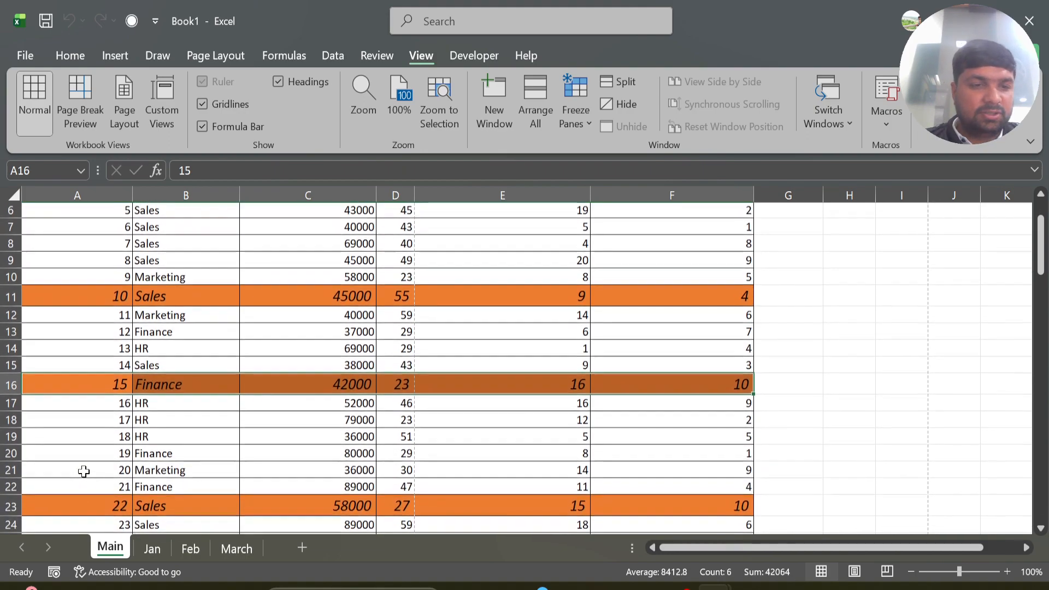
pyautogui.click(80, 432)
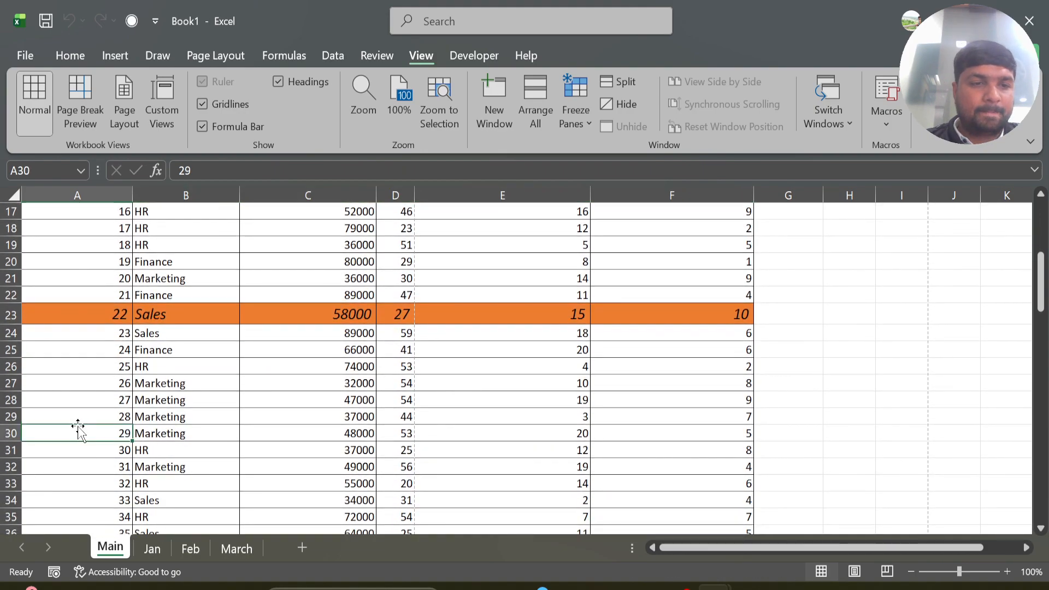
pyautogui.hotkey('ctrl', 'shift', 'Right')
pyautogui.hotkey('ctrl', 'q')
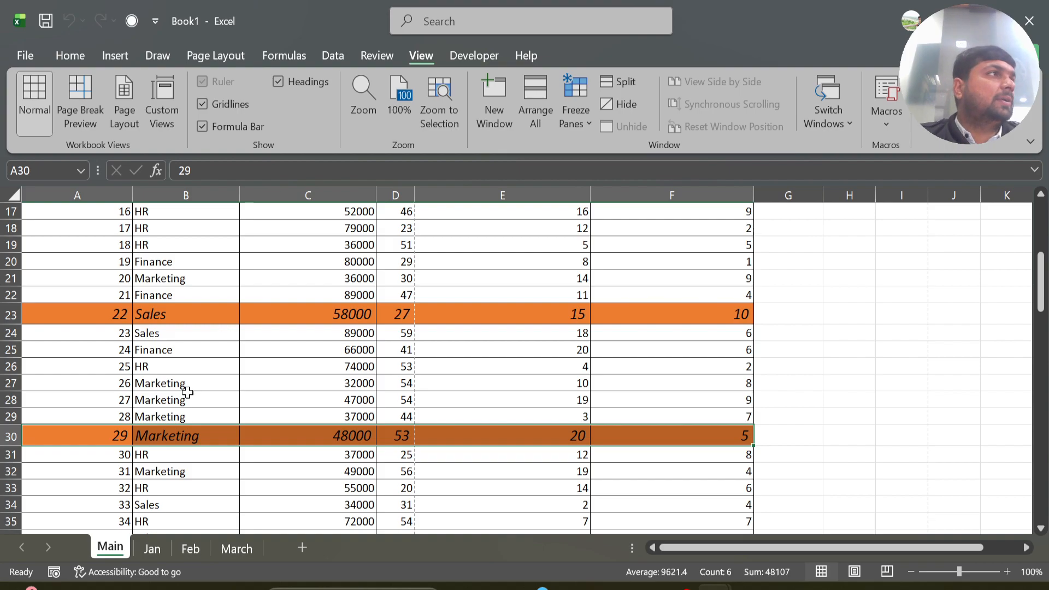
# Switch to the Jan worksheet.
pyautogui.click(152, 549)
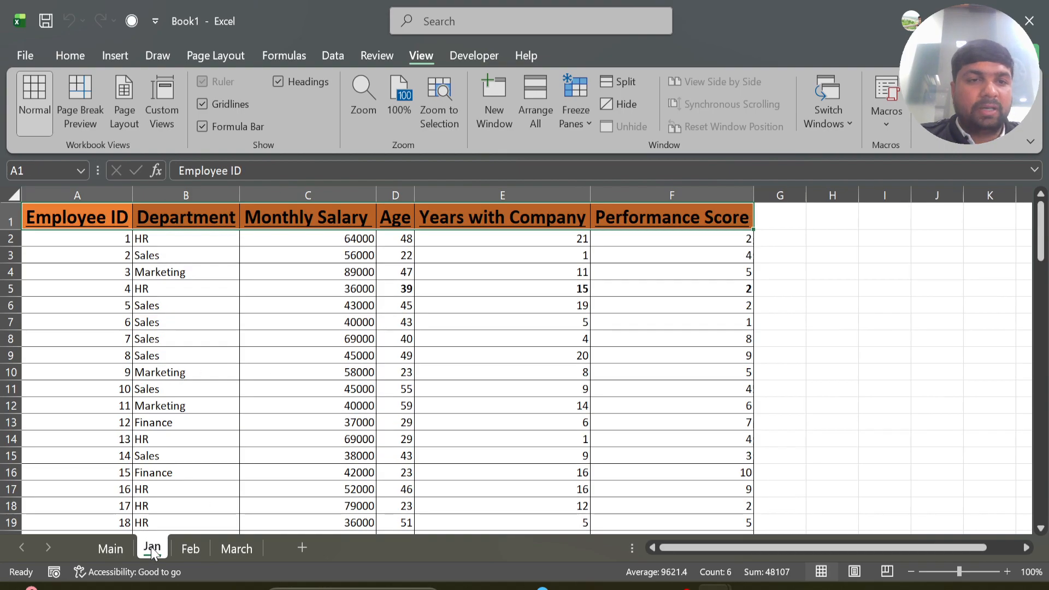
pyautogui.click(105, 270)
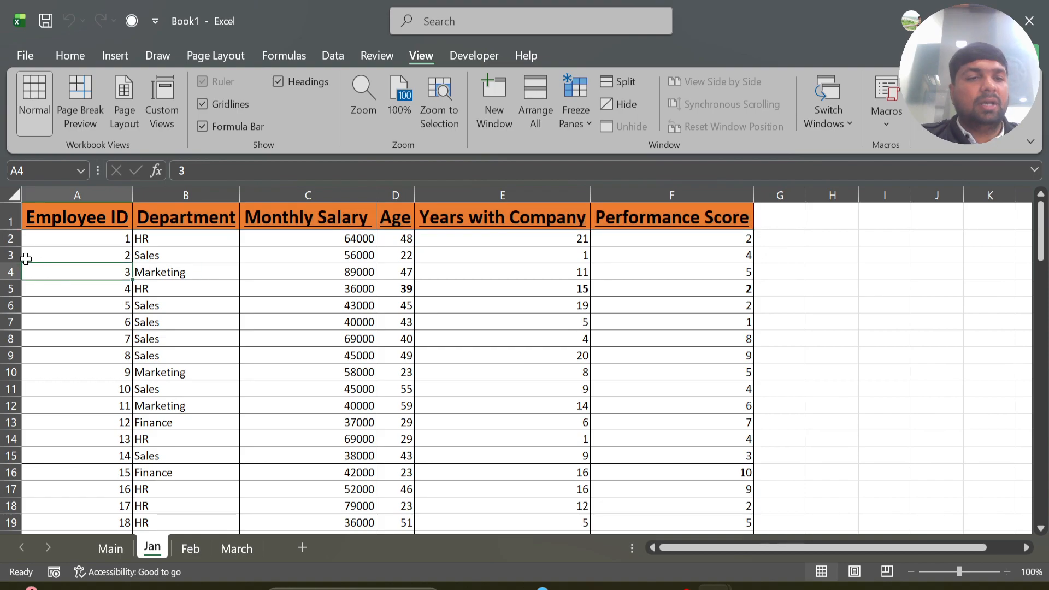
# Insert three blank rows above row 3 of the Jan sheet.
pyautogui.click(5, 255)
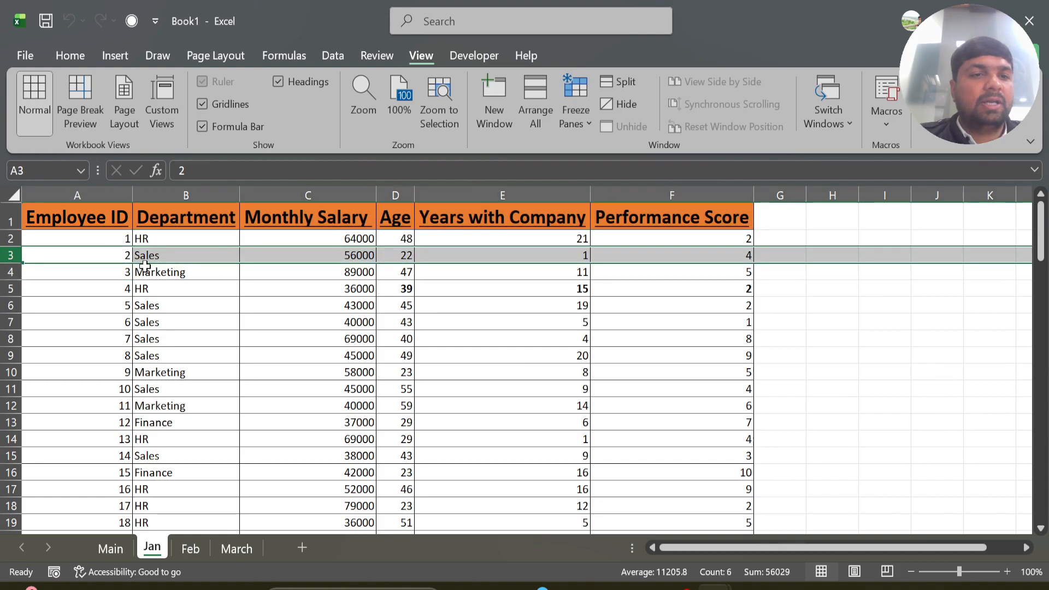
pyautogui.hotkey('ctrl', 'shift', '+')
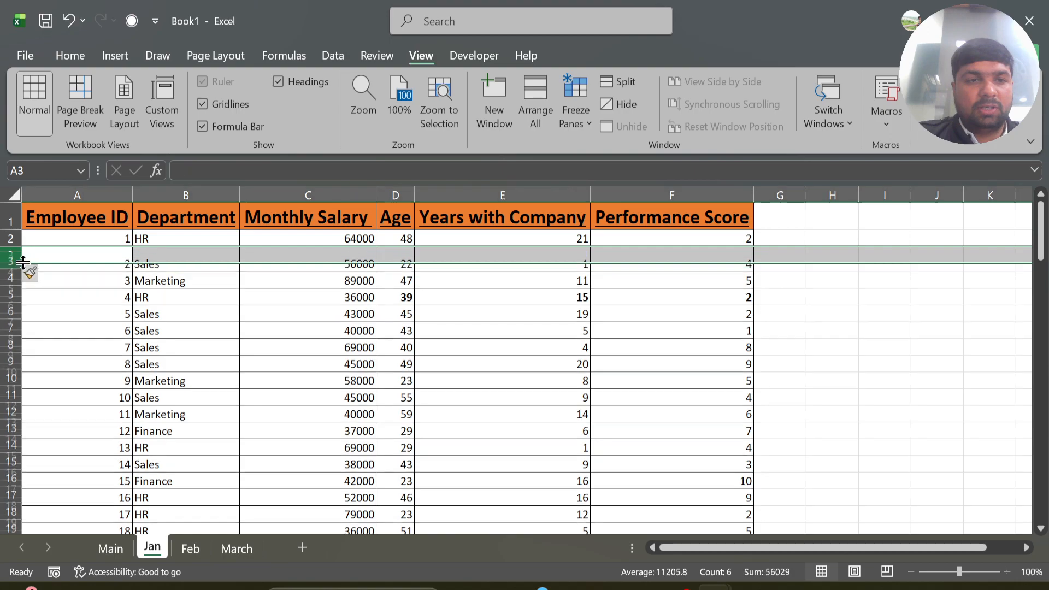
pyautogui.hotkey('ctrl', 'shift', '+')
pyautogui.hotkey('ctrl', 'shift', '+')
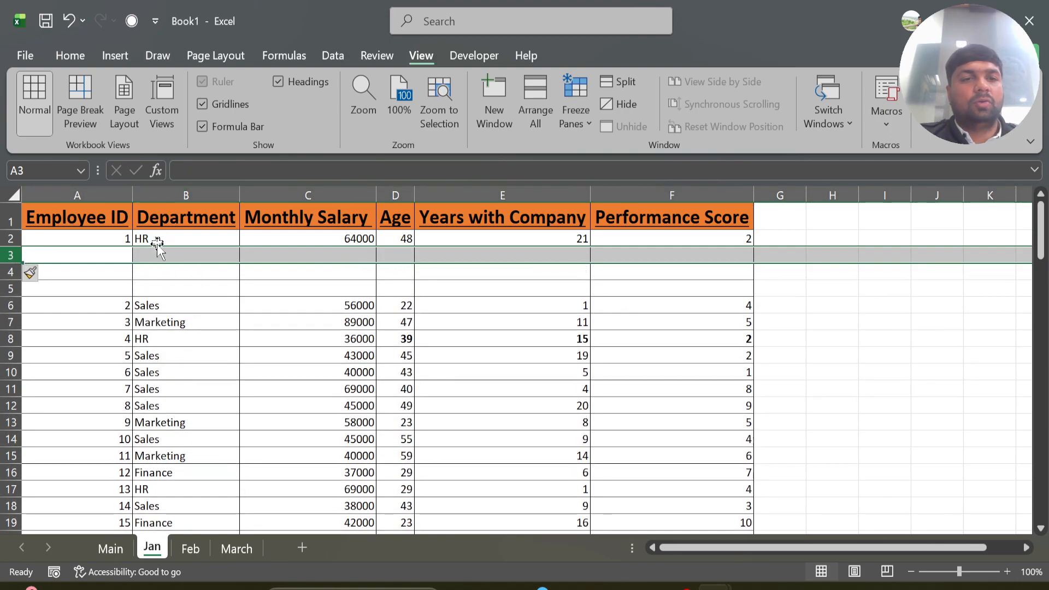
# Enter the labels "Name", "Add" and "Contant No." in cells B3 to B5.
pyautogui.click(155, 255)
pyautogui.write('A')
pyautogui.press('BackSpace')
pyautogui.write('Na')
pyautogui.press('BackSpace')
pyautogui.press('BackSpace')
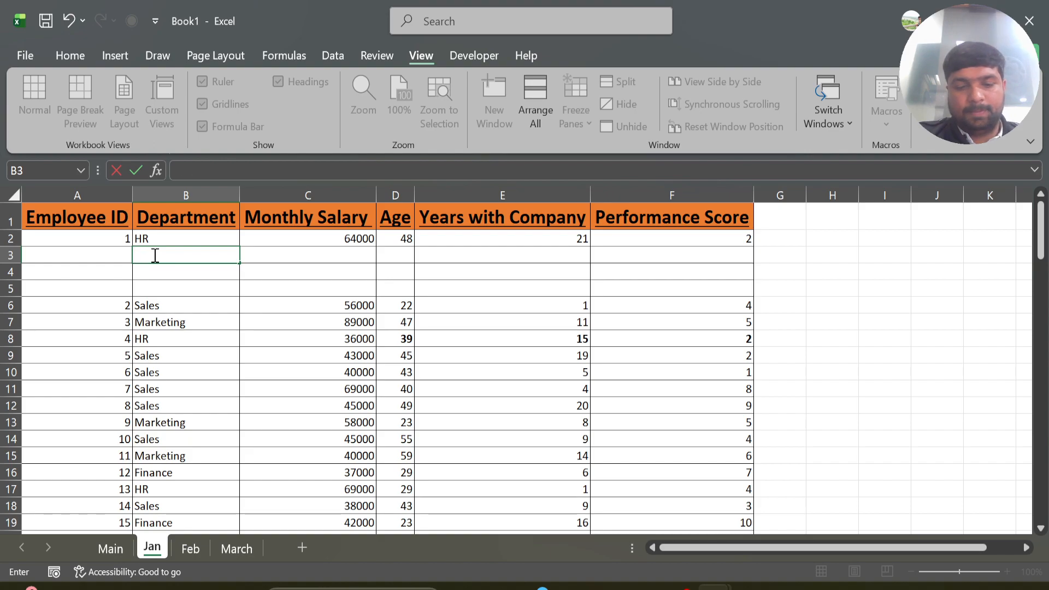
pyautogui.write('Name')
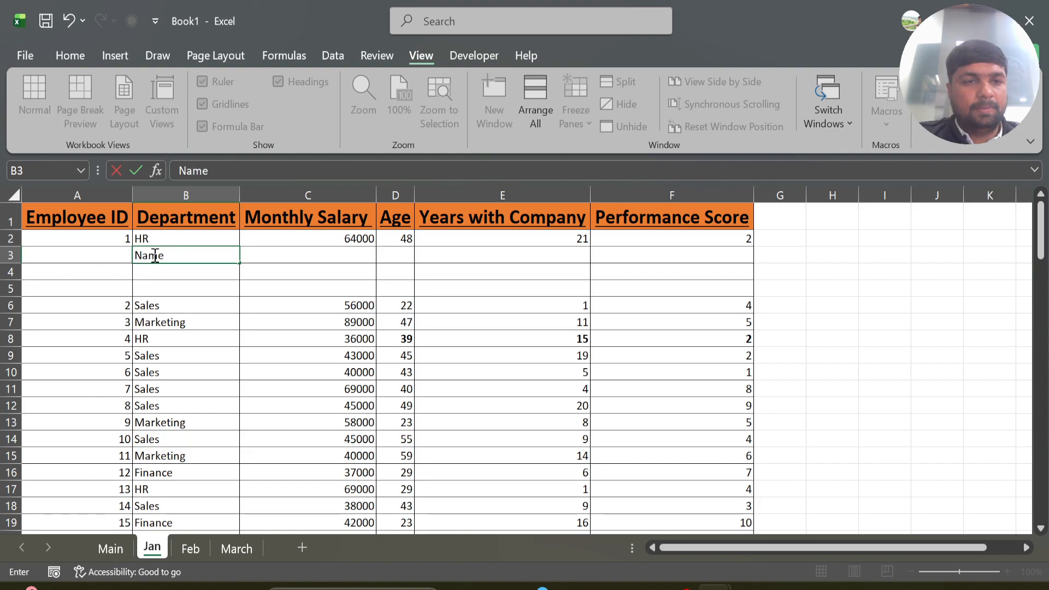
pyautogui.press('Return')
pyautogui.write('Add')
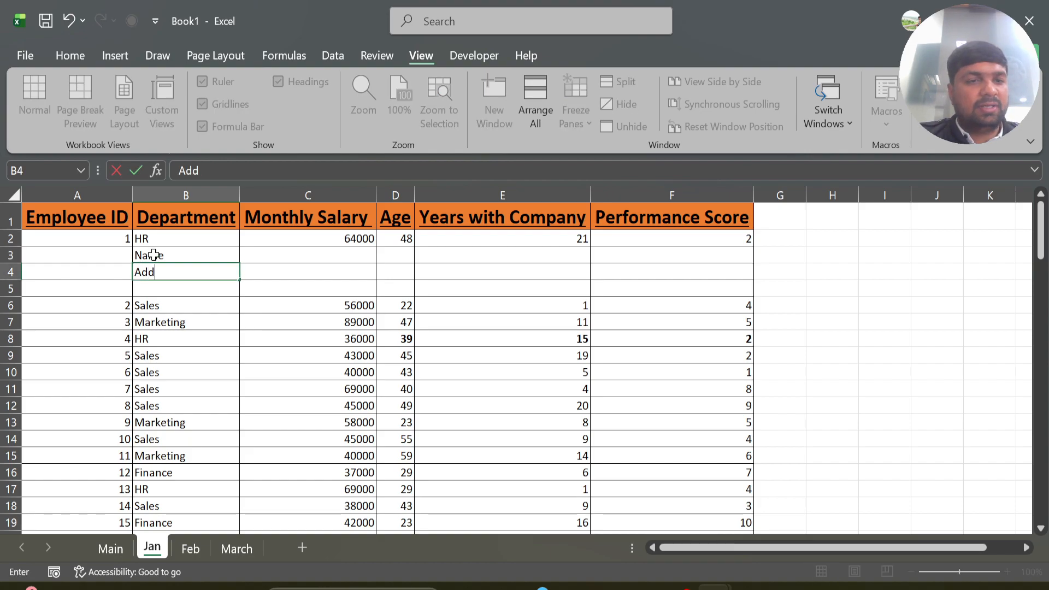
pyautogui.press('Return')
pyautogui.write('Con')
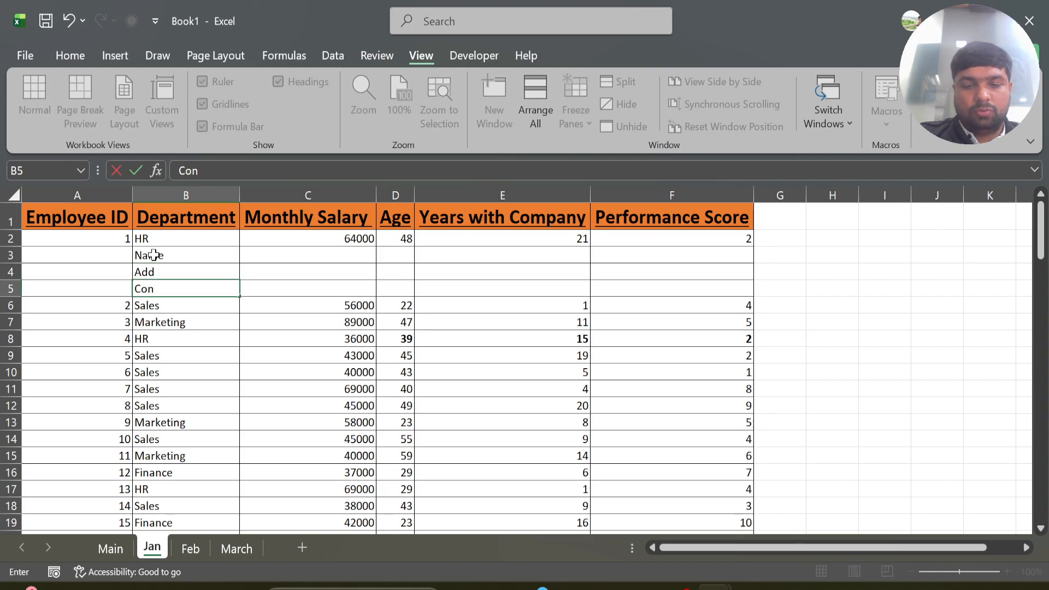
pyautogui.write('tant')
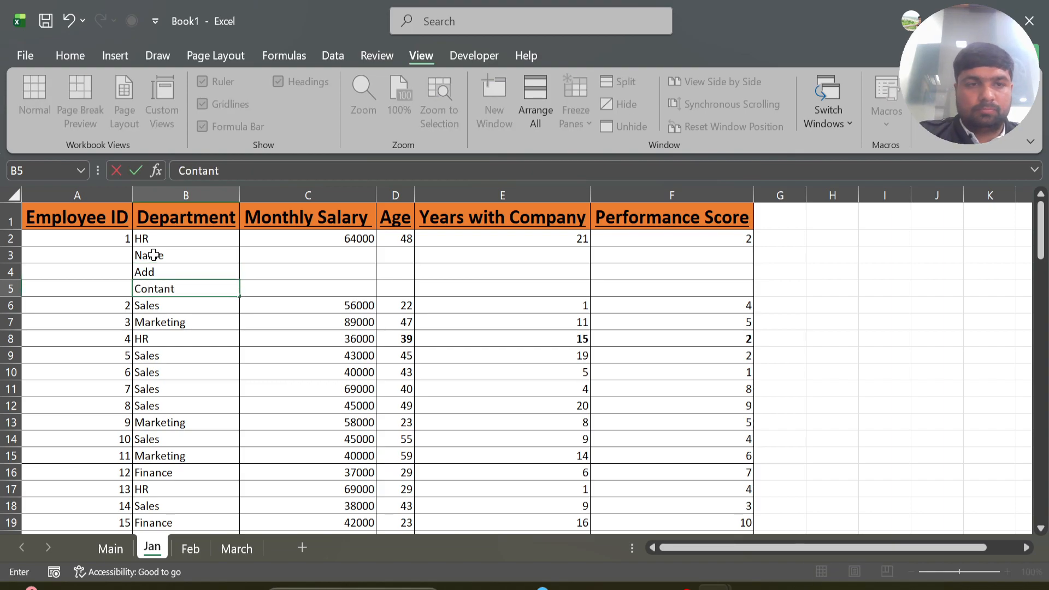
pyautogui.write(' No')
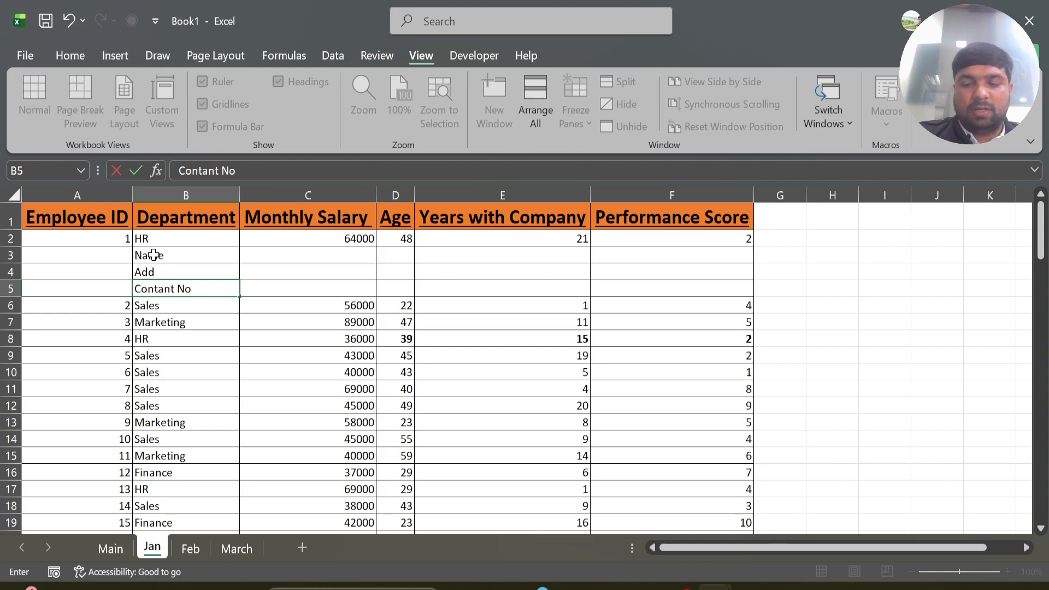
pyautogui.write('.')
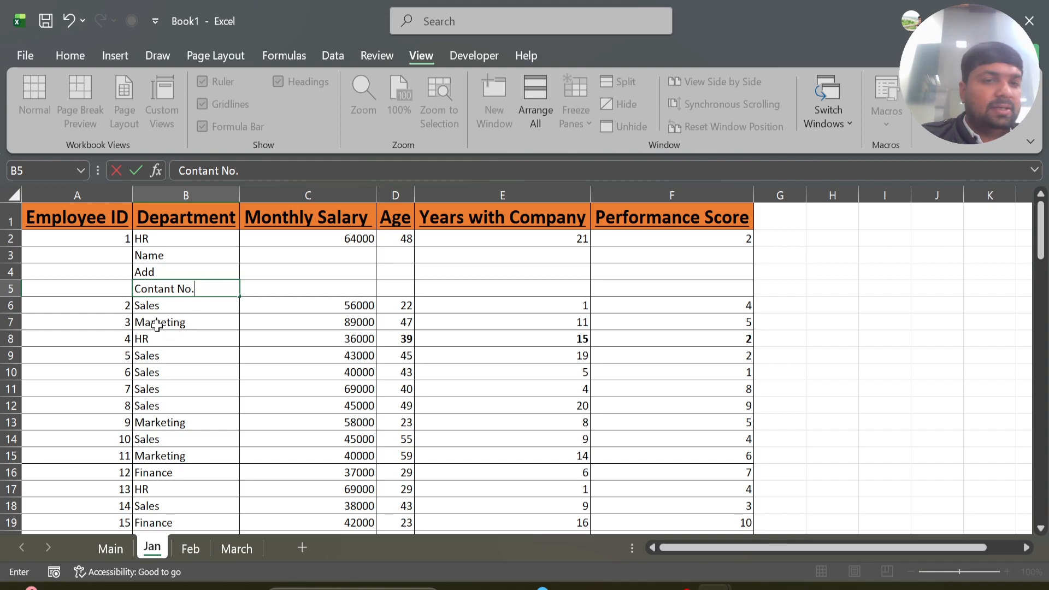
pyautogui.click(158, 269)
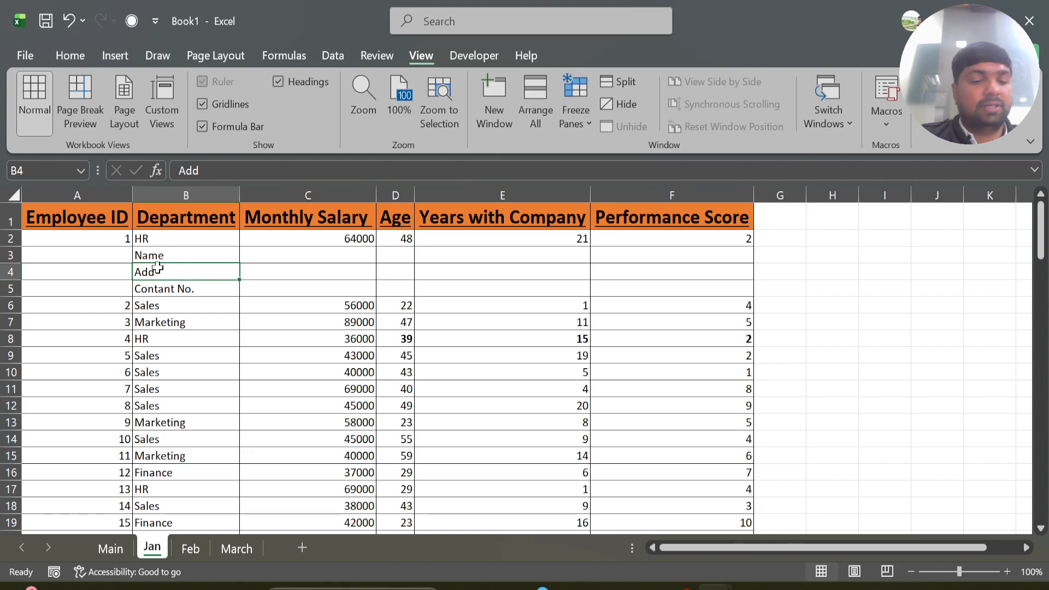
# Undo the three labels and the three row insertions on the Jan sheet.
pyautogui.hotkey('ctrl', 'z')
pyautogui.hotkey('ctrl', 'z')
pyautogui.hotkey('ctrl', 'z')
pyautogui.hotkey('ctrl', 'z')
pyautogui.hotkey('ctrl', 'z')
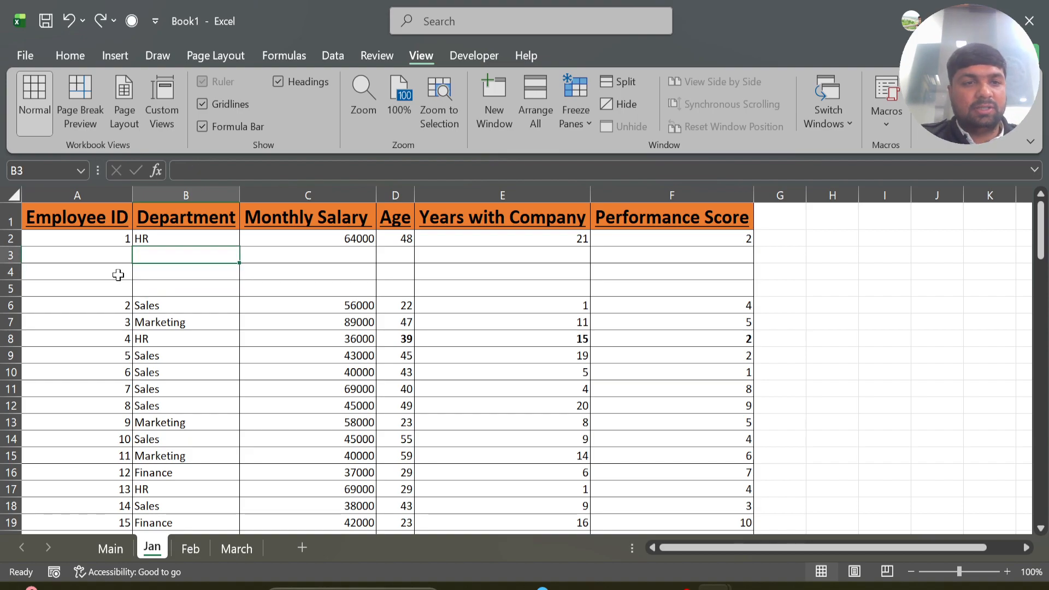
pyautogui.hotkey('ctrl', 'z')
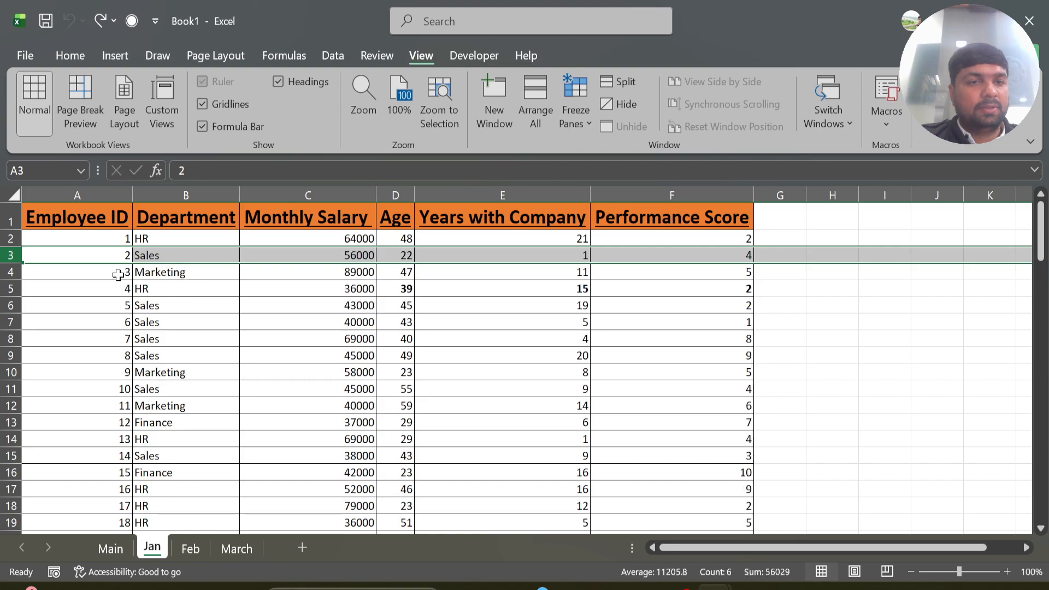
# Set up a new macro recording from cell A3, named Add_Row, with the shortcut Ctrl+Shift+A.
pyautogui.click(81, 258)
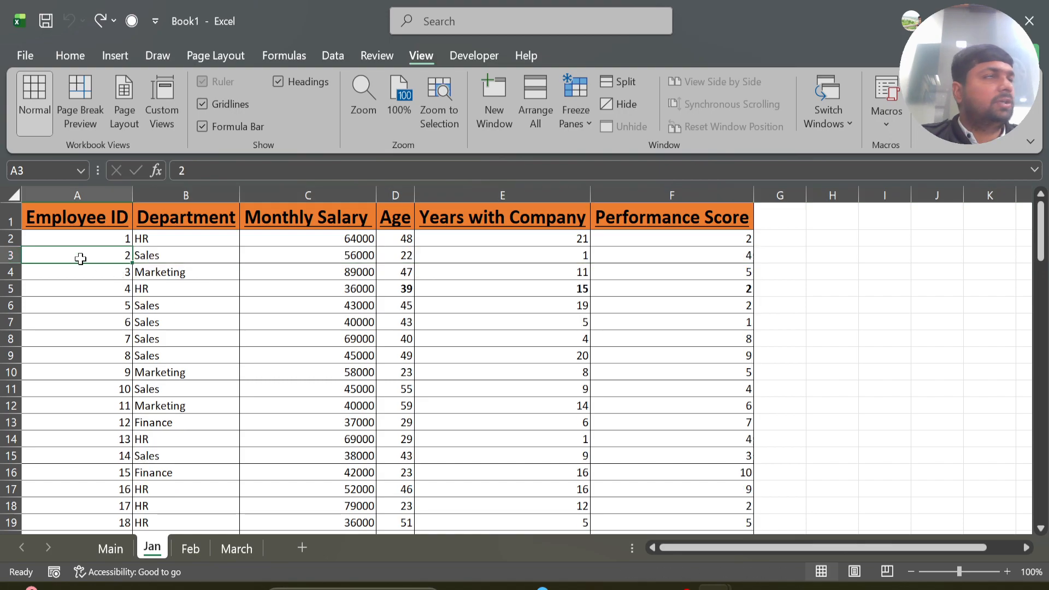
pyautogui.click(878, 125)
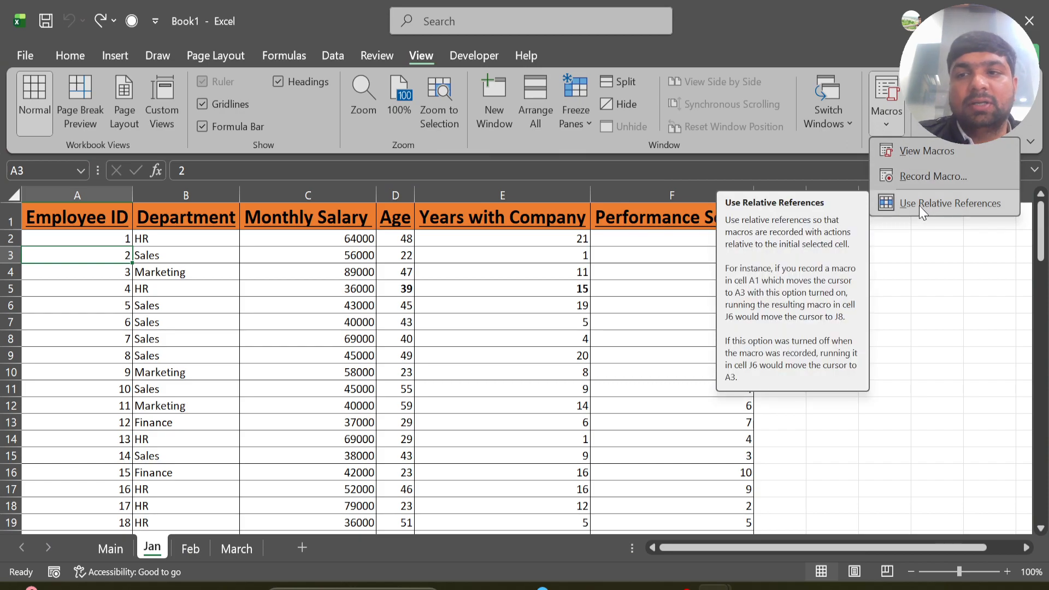
pyautogui.click(922, 178)
pyautogui.write('Mac')
pyautogui.press('BackSpace')
pyautogui.press('BackSpace')
pyautogui.press('BackSpace')
pyautogui.write('A')
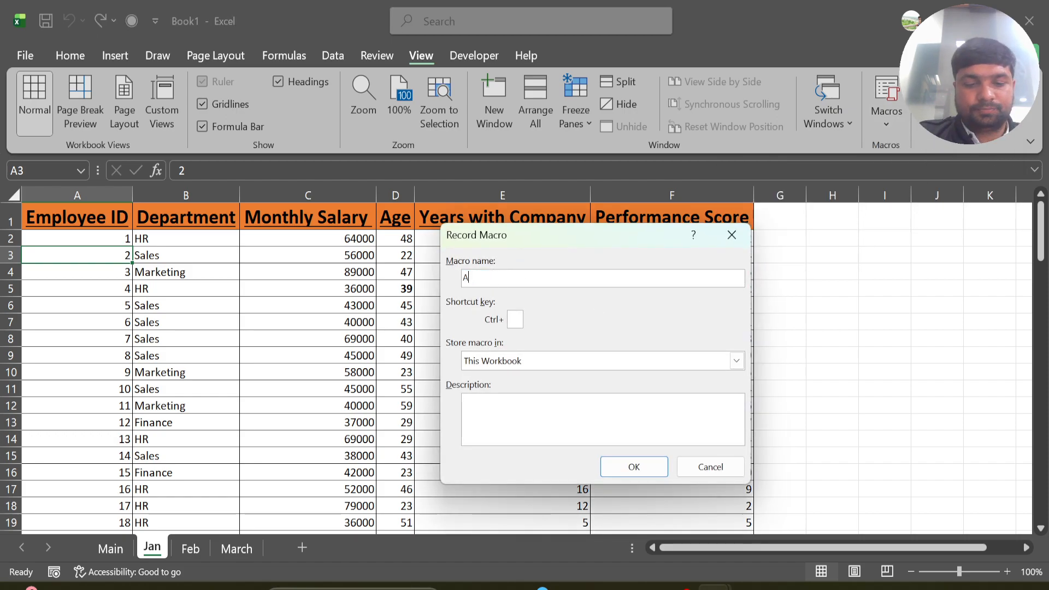
pyautogui.write('dd _Row')
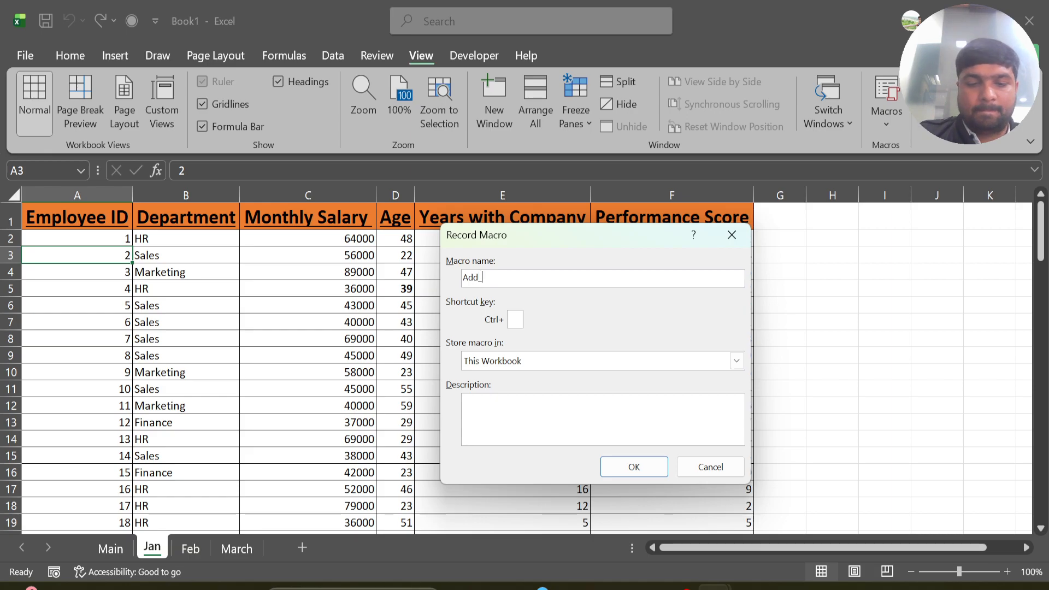
pyautogui.click(514, 320)
pyautogui.write('A')
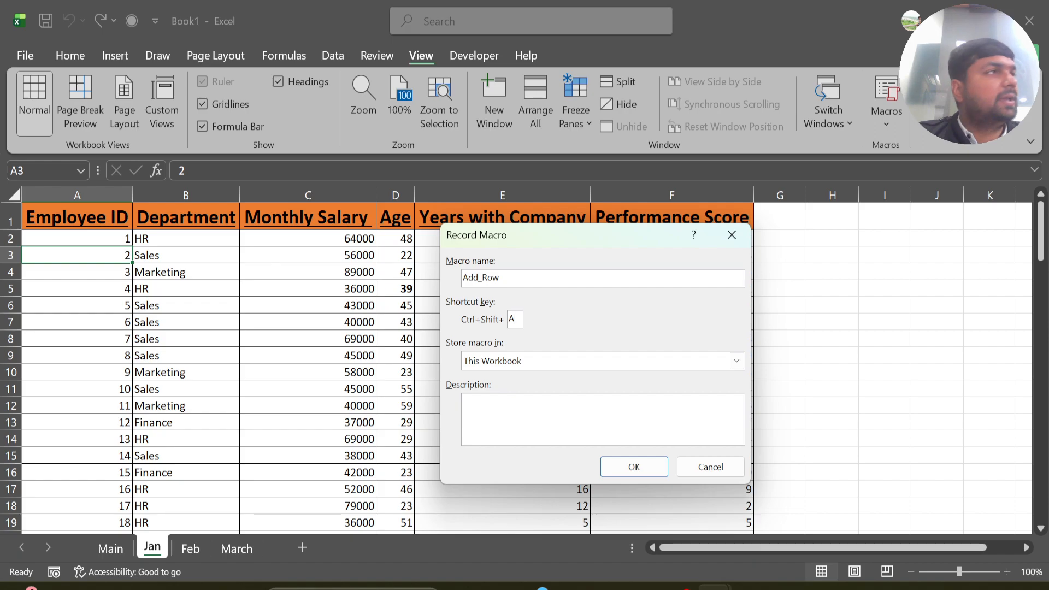
# Give the macro the description "Adding Rows and some Conatin" and start recording.
pyautogui.click(498, 401)
pyautogui.write('A')
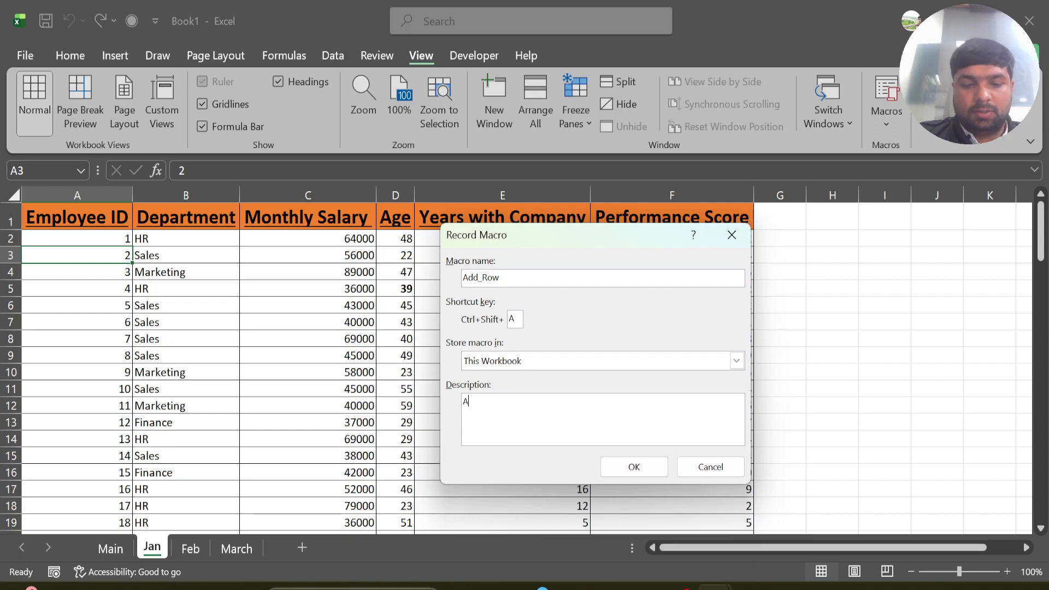
pyautogui.write('dding ')
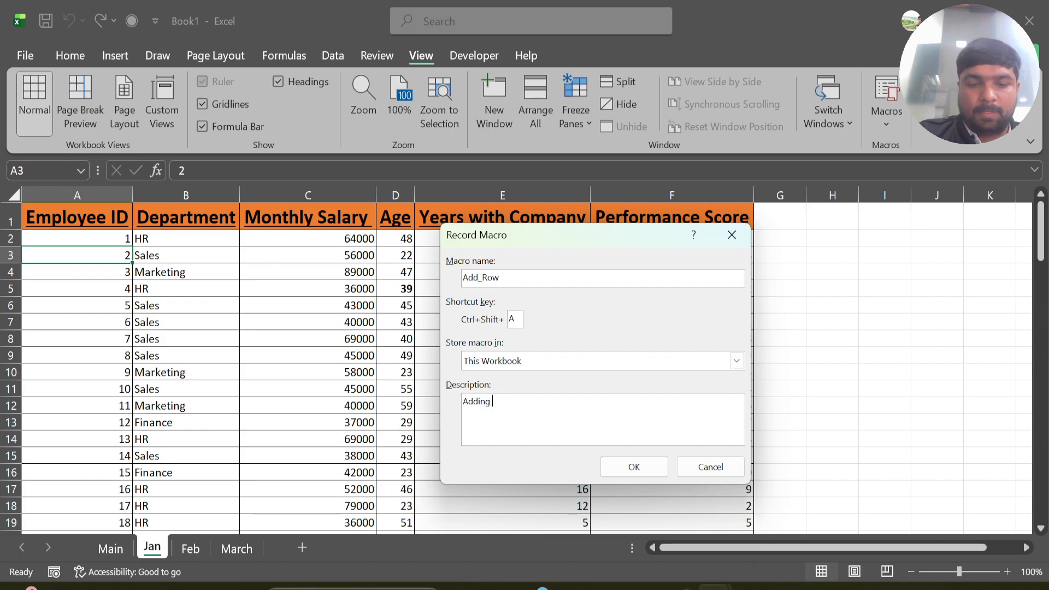
pyautogui.write('Rows')
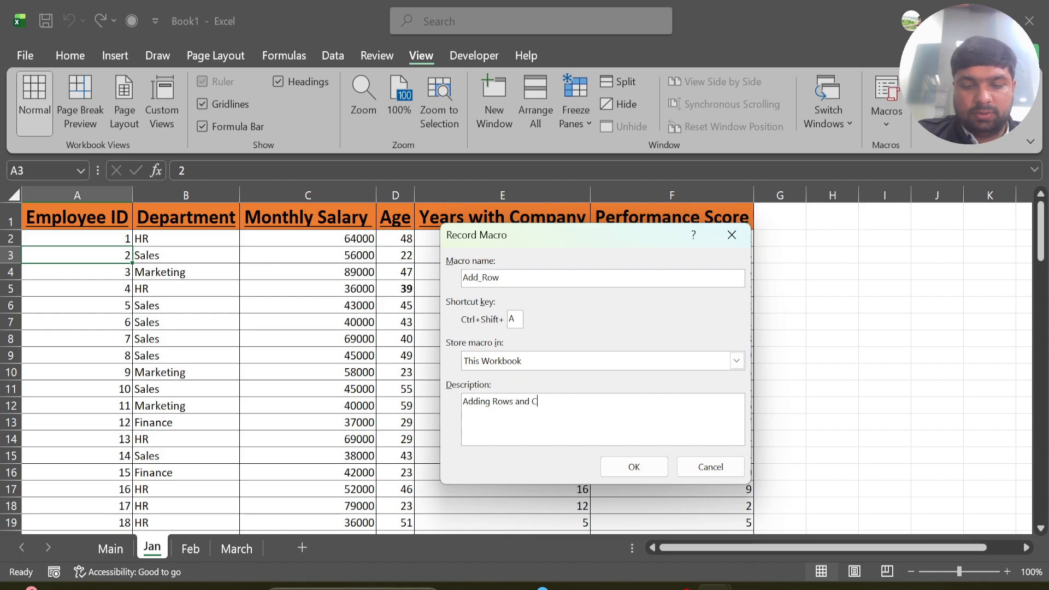
pyautogui.write(' and some Conatin')
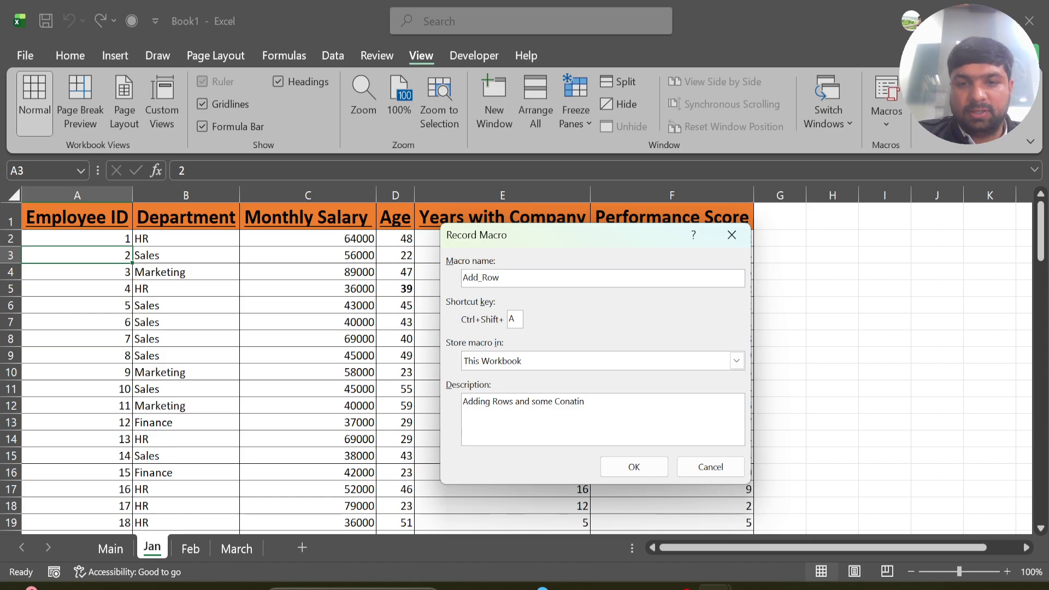
pyautogui.click(623, 469)
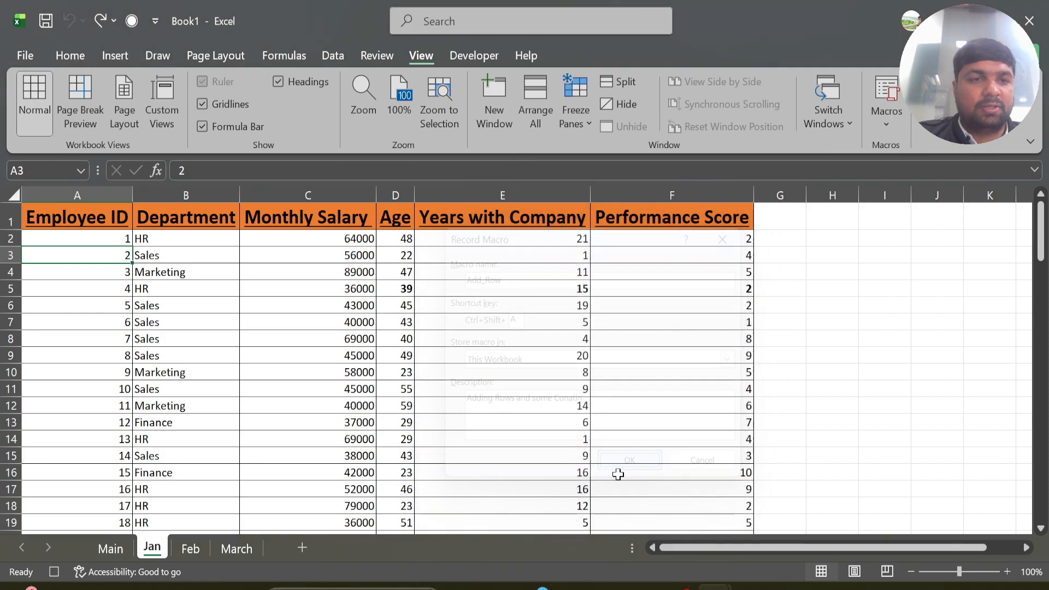
# Record the insertion of three blank rows above row 3 of the Jan sheet.
pyautogui.click(247, 344)
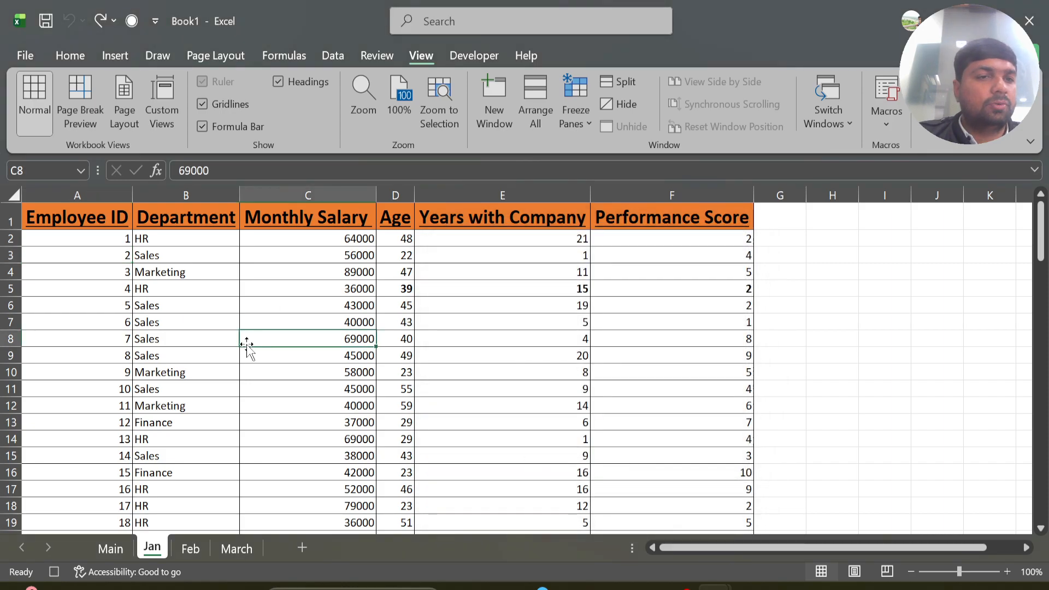
pyautogui.click(7, 255)
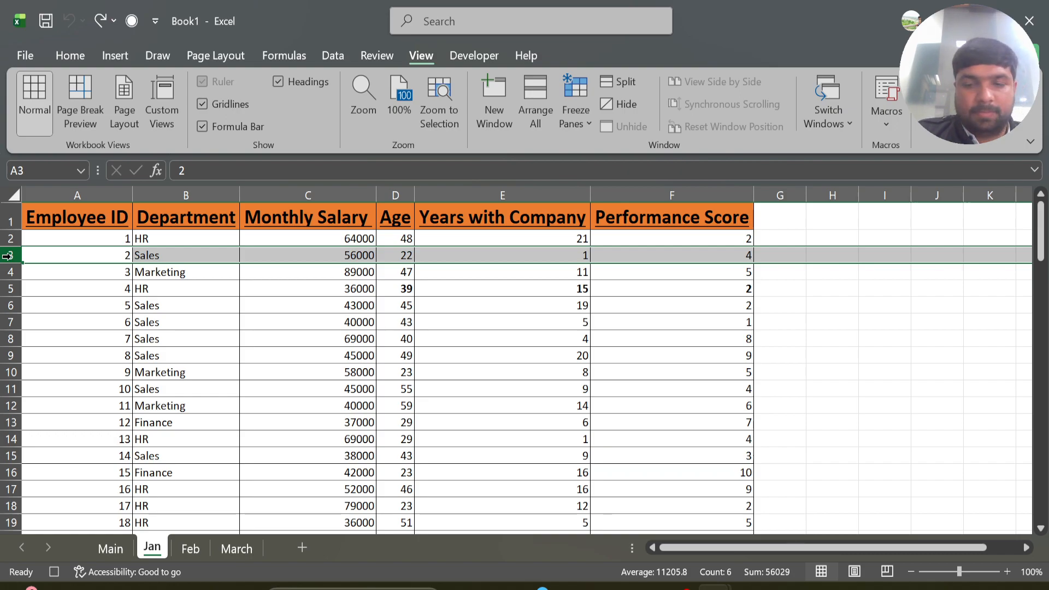
pyautogui.hotkey('ctrl', 'shift', '+')
pyautogui.hotkey('ctrl', 'shift', '+')
pyautogui.hotkey('ctrl', 'shift', '+')
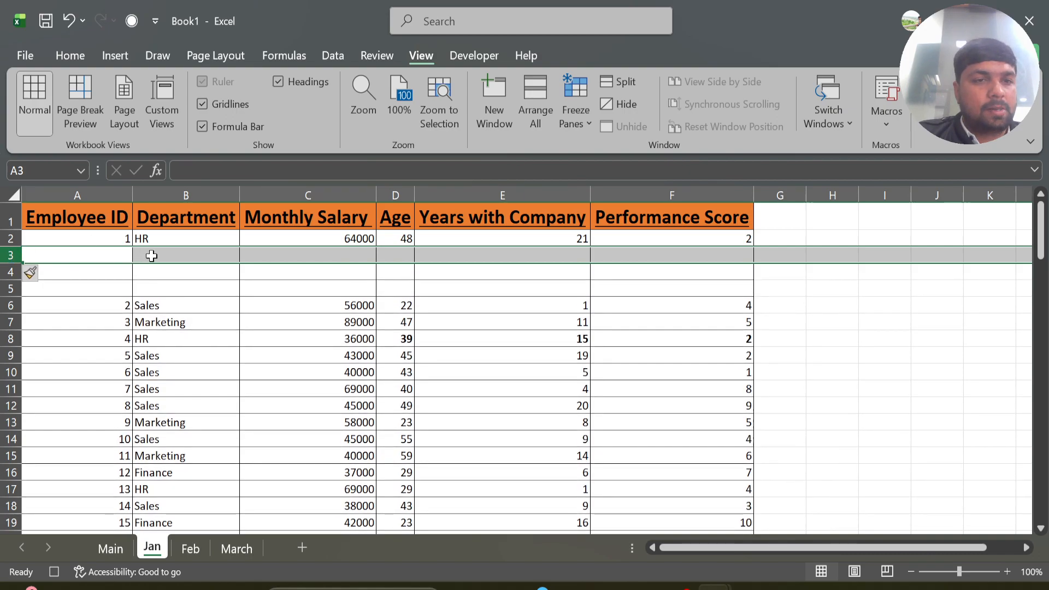
# Record the labels "Name", "Add" and "Cont." in cells B3 to B5.
pyautogui.click(151, 256)
pyautogui.write('Name')
pyautogui.press('Return')
pyautogui.write('Add')
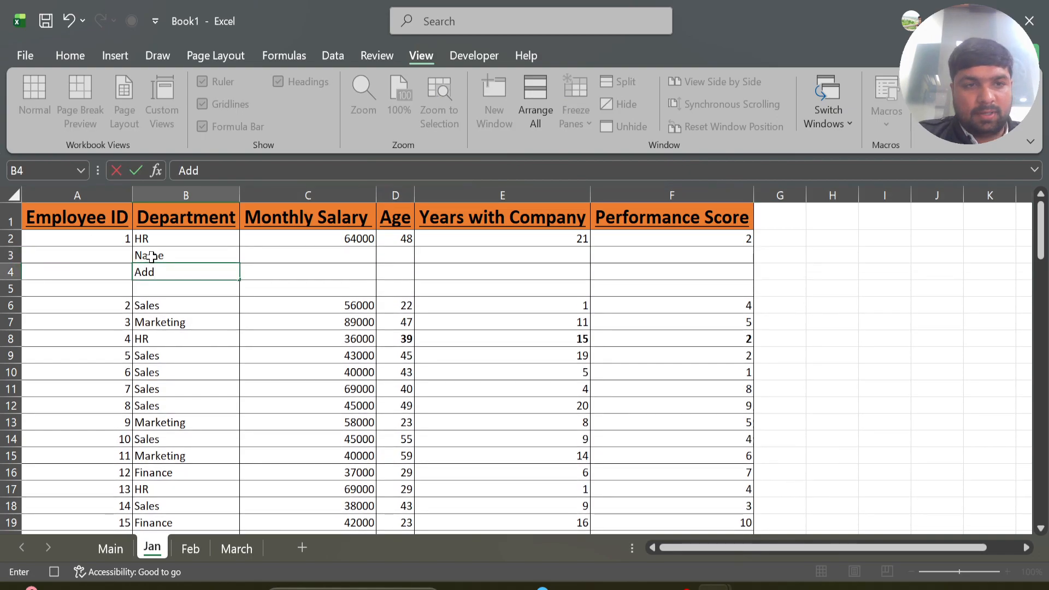
pyautogui.press('Return')
pyautogui.write('Cont.')
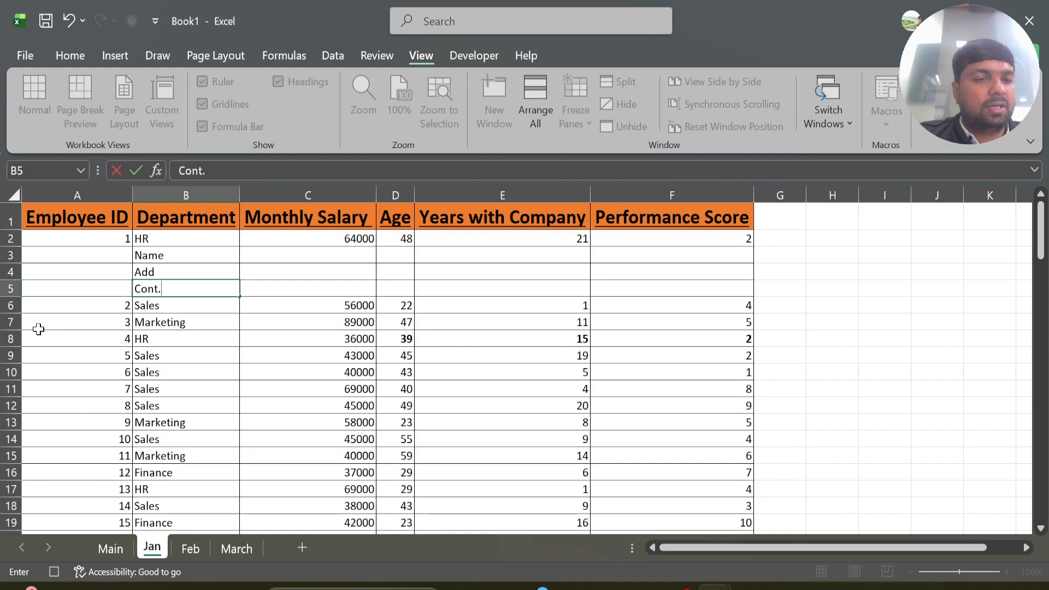
# Run the Add_Row macro on row 7 to insert another block of labelled rows.
pyautogui.click(5, 318)
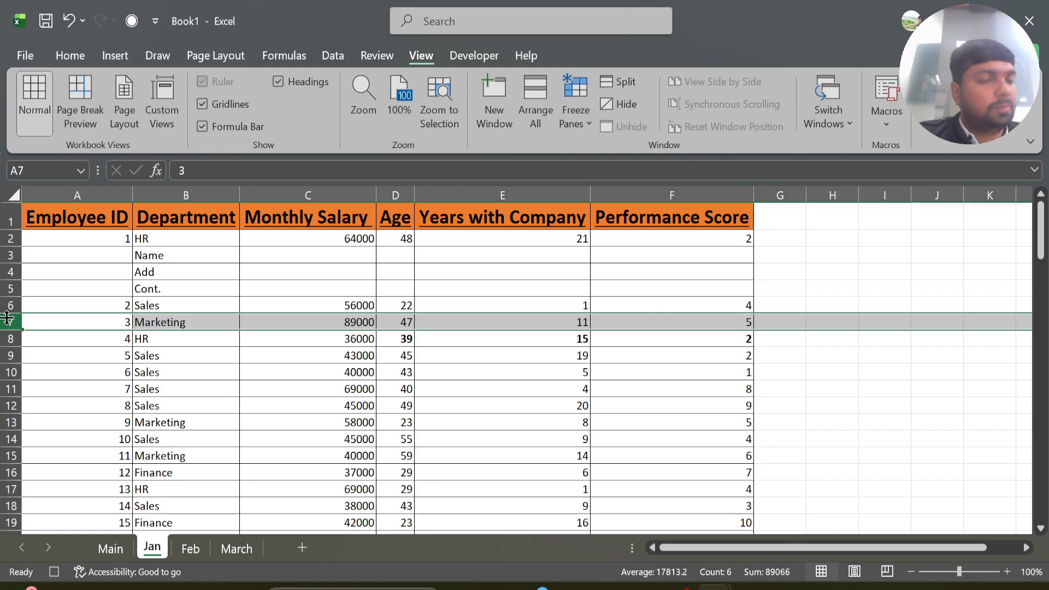
pyautogui.hotkey('ctrl', 'q')
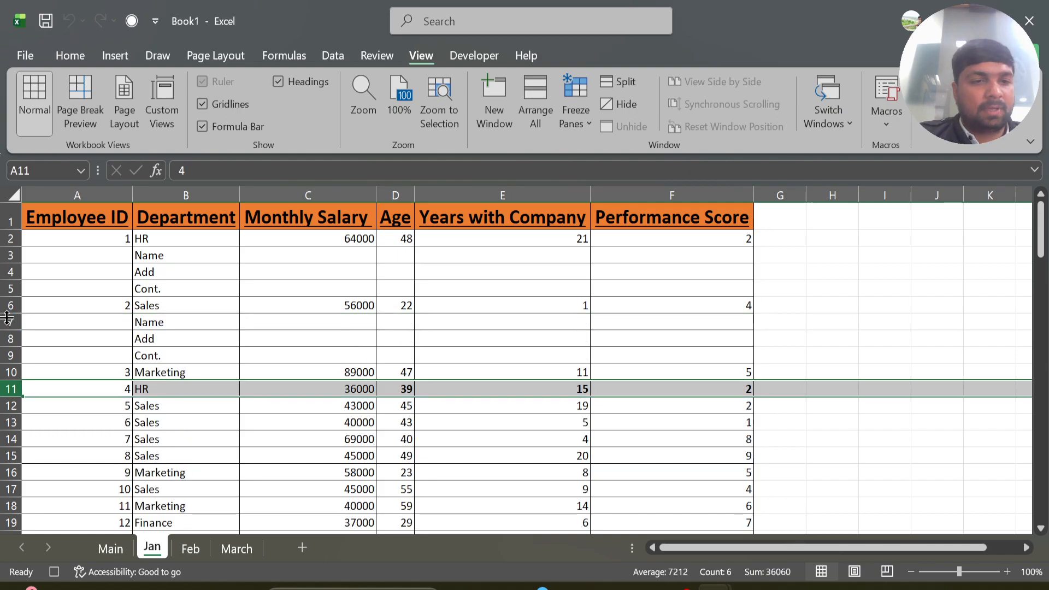